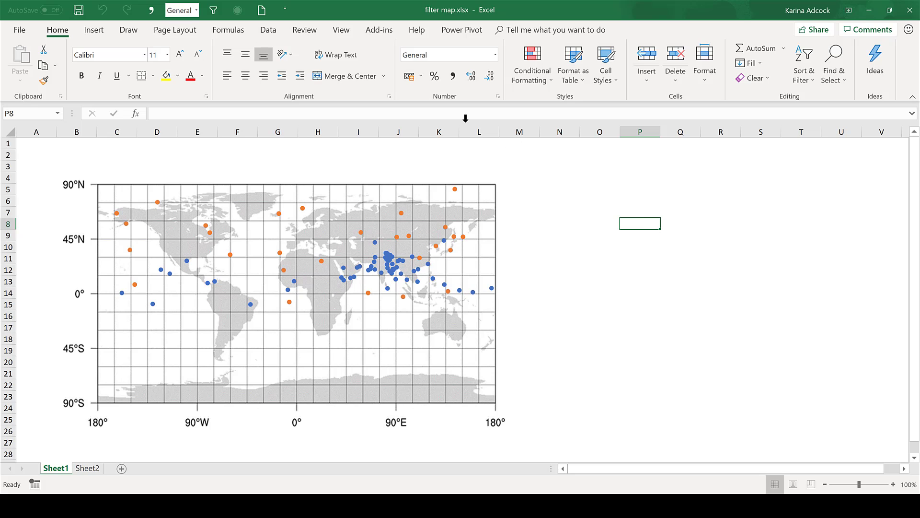
Step: Customize the ribbon to show the Developer tab
left_click(305, 31)
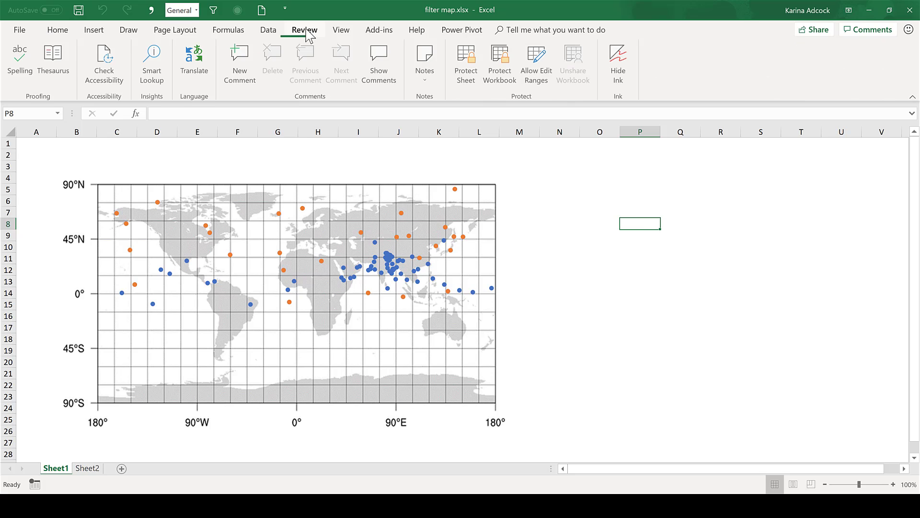
right_click(306, 32)
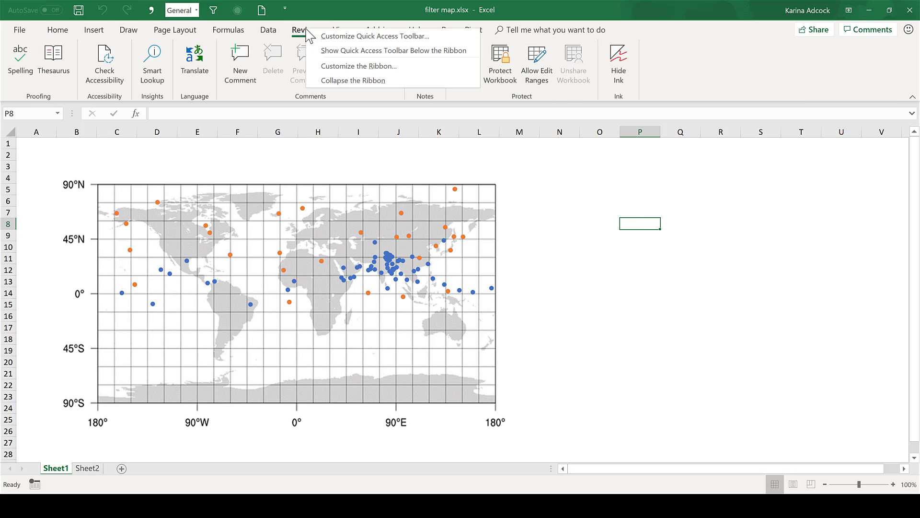
left_click(343, 67)
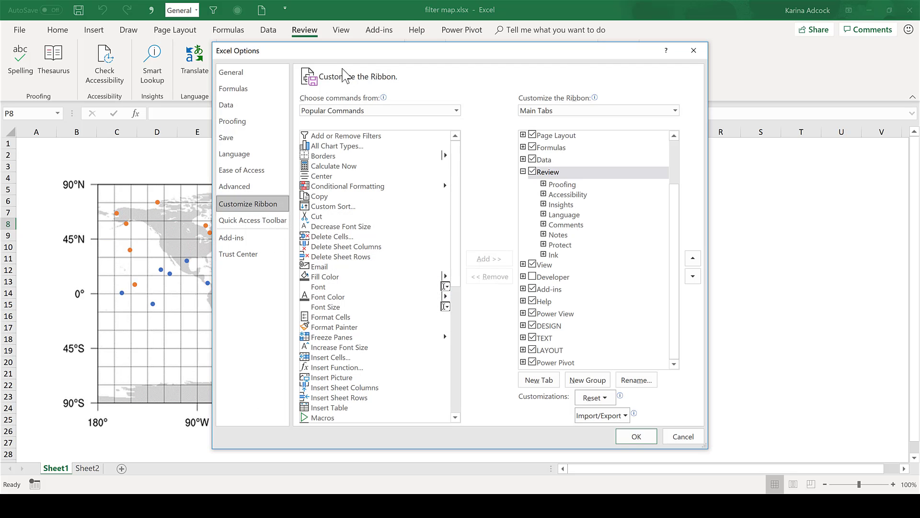
left_click(532, 276)
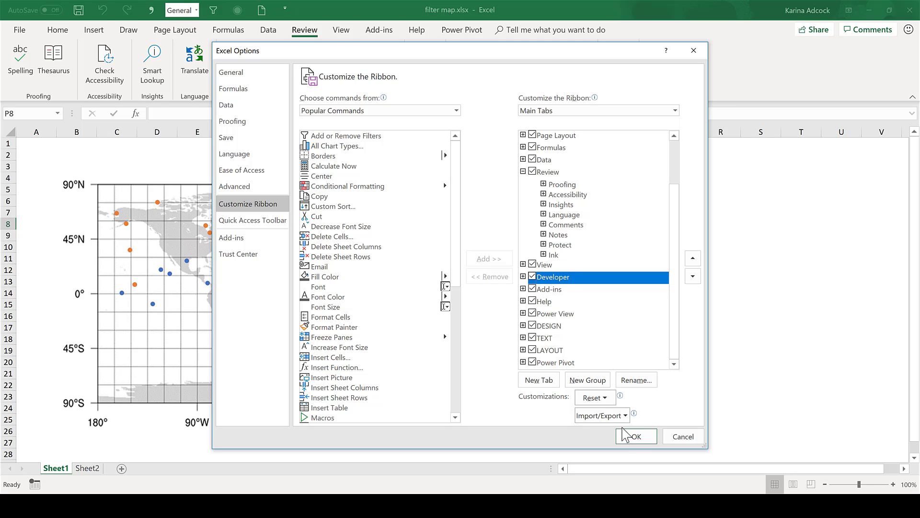
left_click(635, 436)
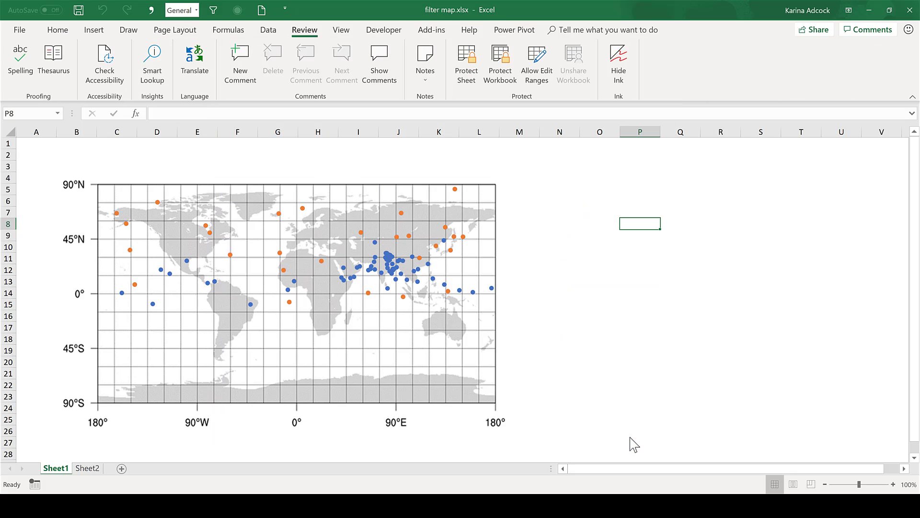
Step: Insert an ActiveX text box over columns O to Q, around rows 7 to 9, beside the map
left_click(397, 31)
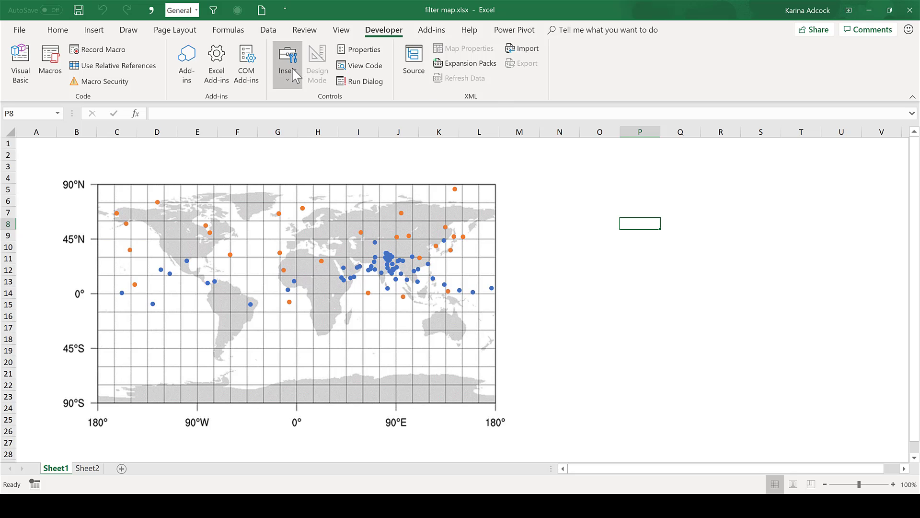
left_click(292, 68)
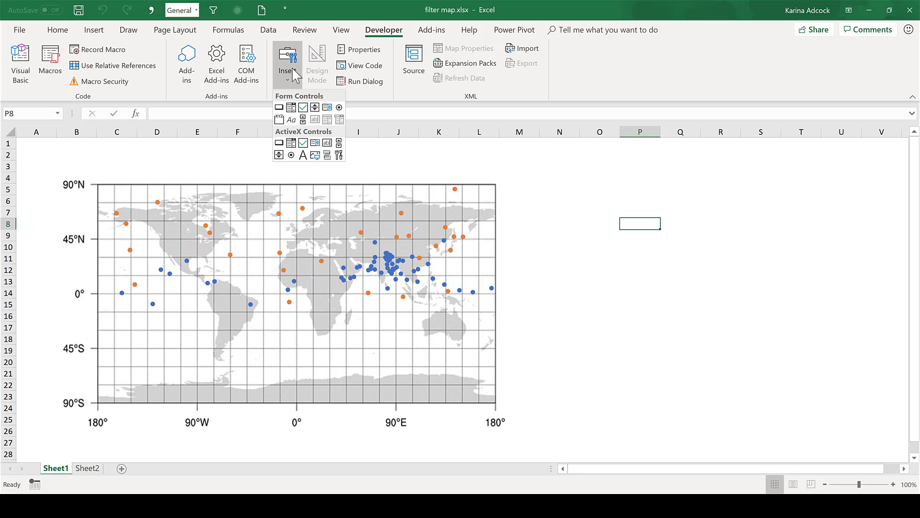
left_click(328, 143)
left_click_drag(599, 208, 672, 229)
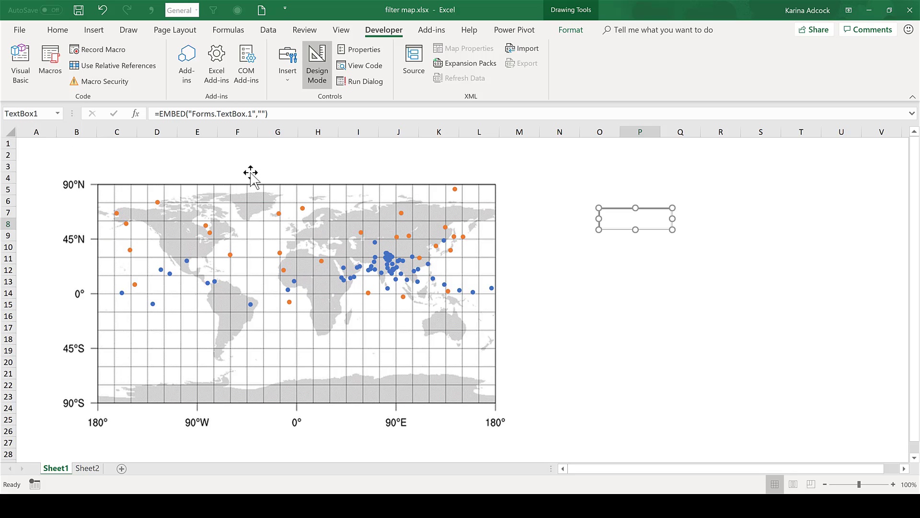
Step: Turn off Design Mode and enter 100 in the new text box
left_click(328, 86)
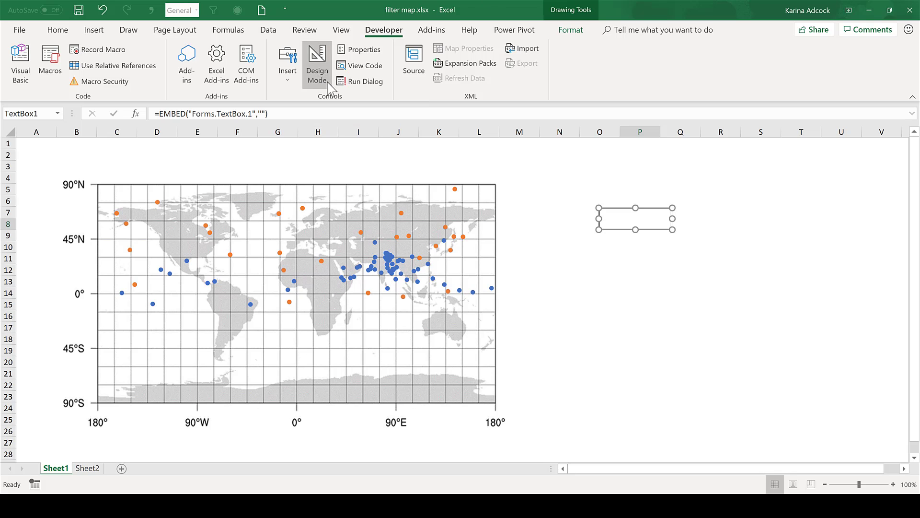
left_click(687, 165)
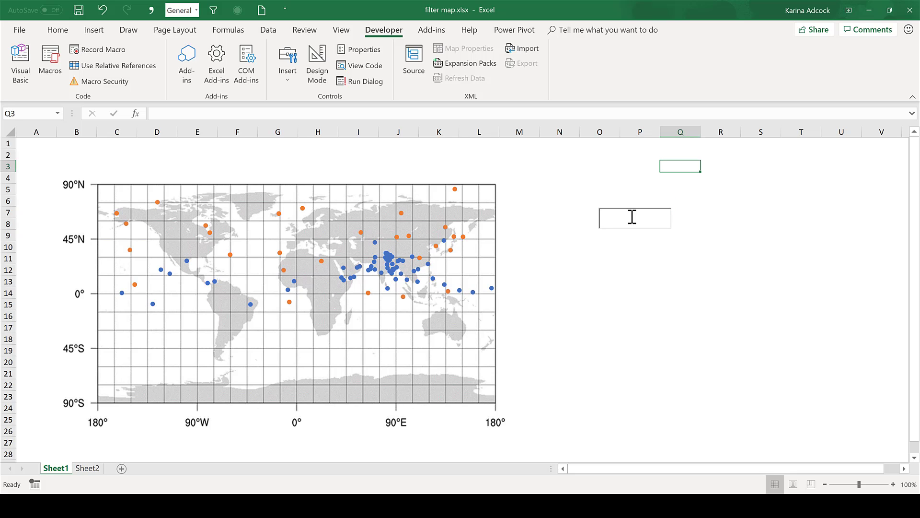
left_click(636, 220)
type("100")
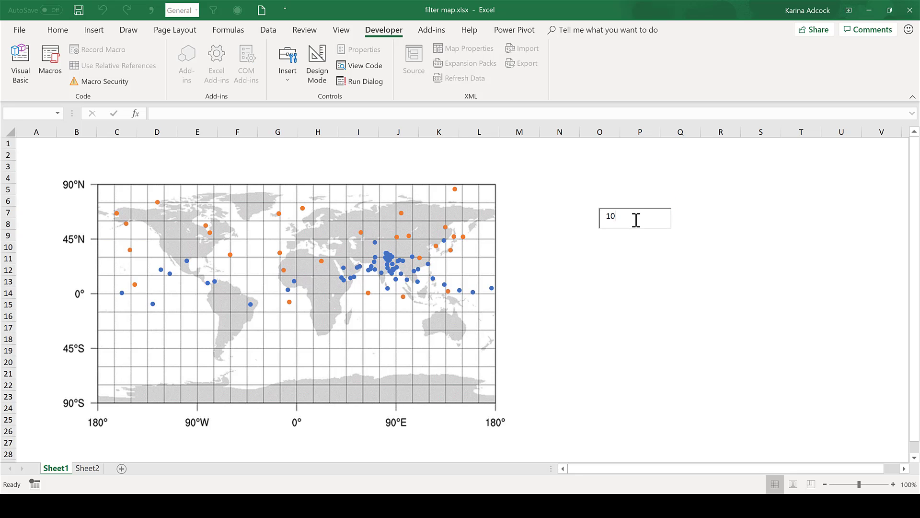
left_click(649, 179)
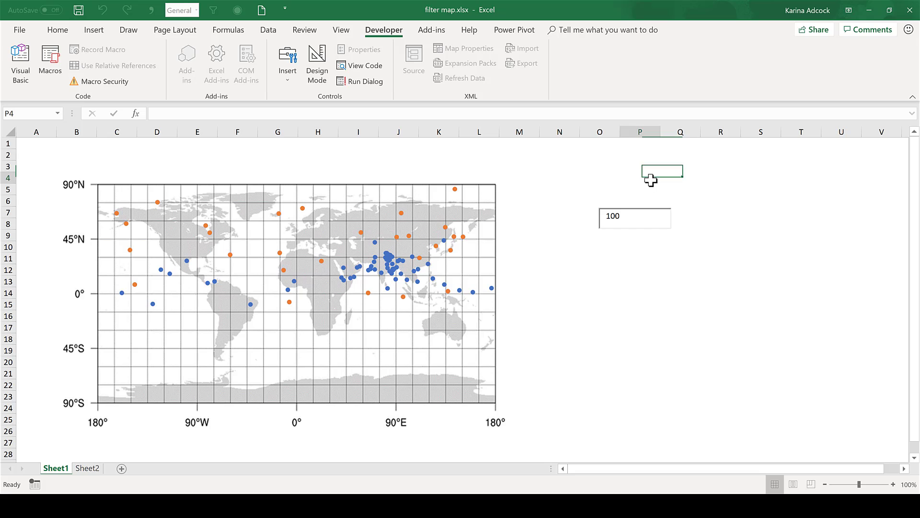
Step: Turn Design Mode back on and set the text box's font size to 20 in its properties
left_click(317, 68)
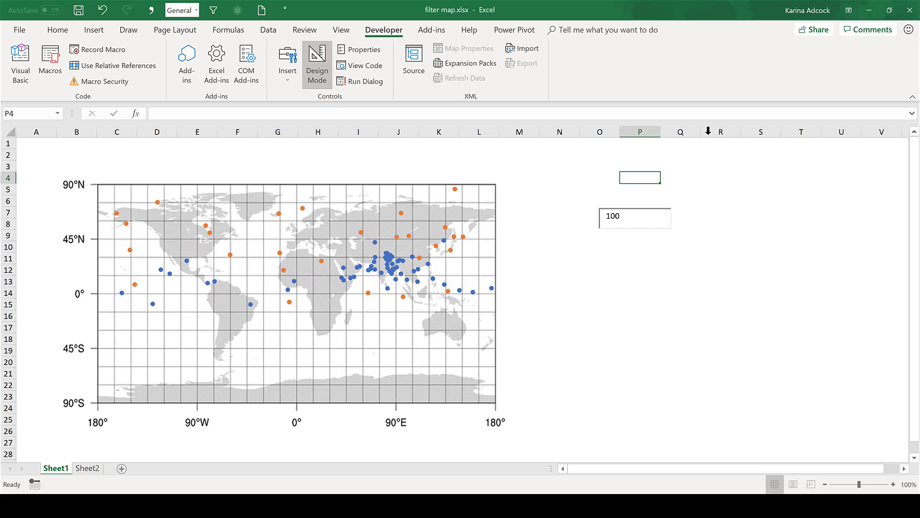
left_click(649, 219)
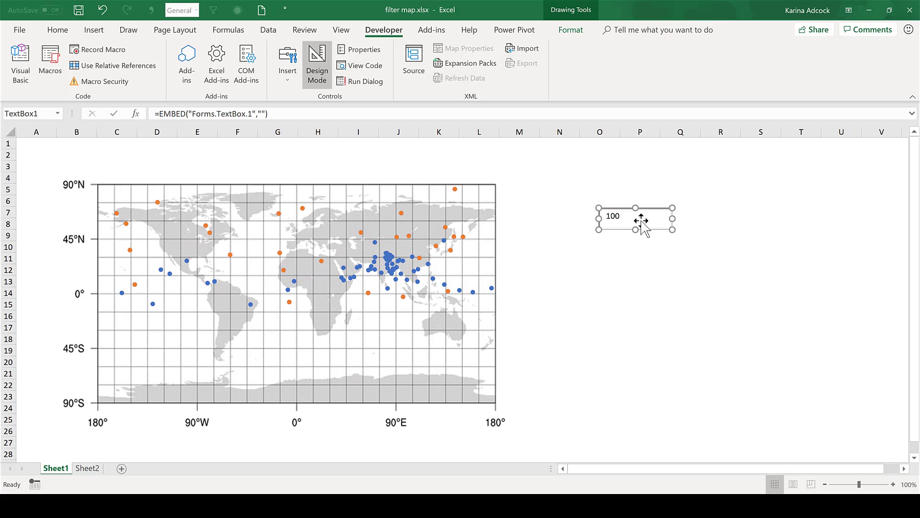
left_click(364, 50)
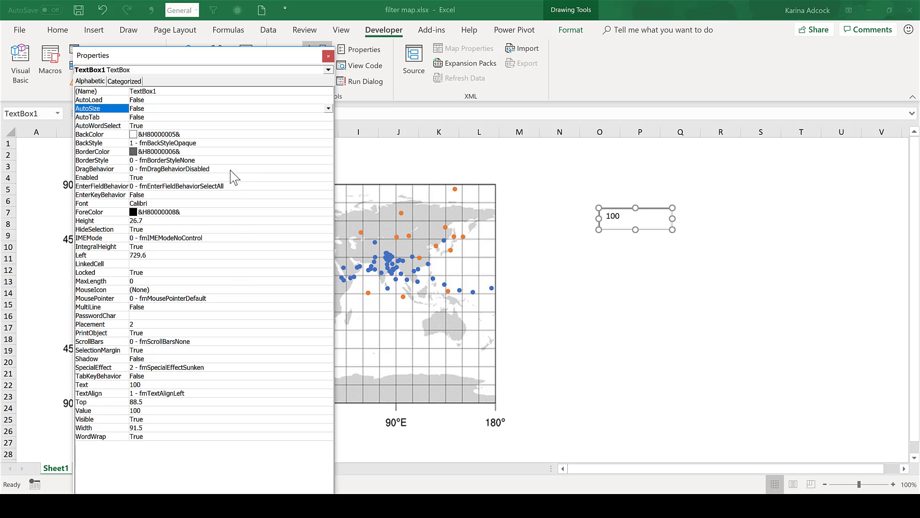
left_click(113, 204)
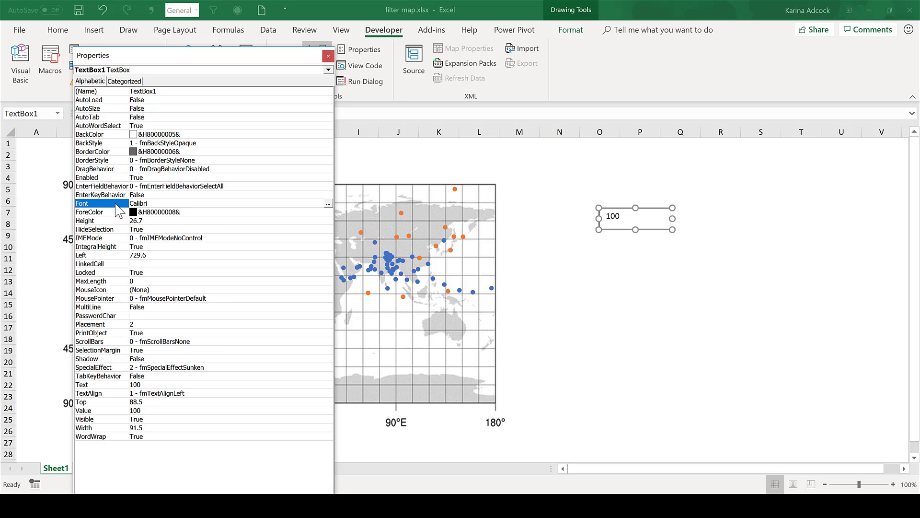
left_click(328, 205)
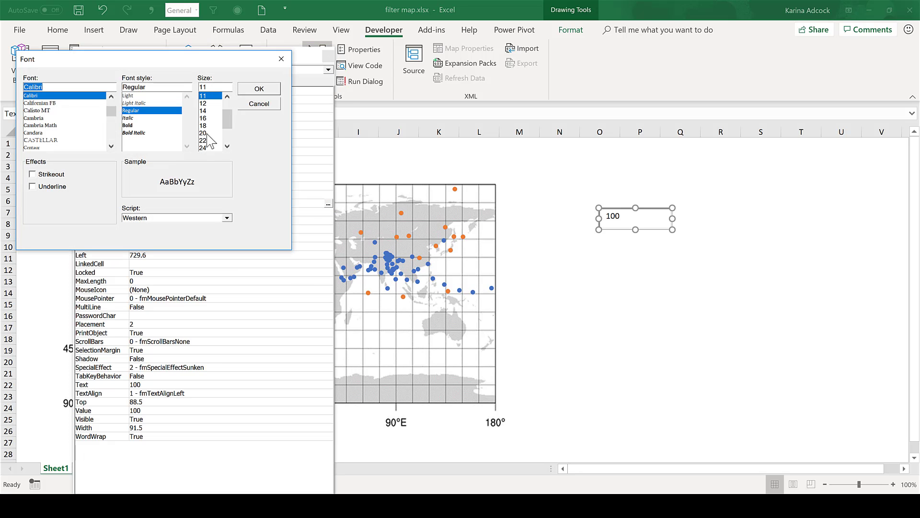
left_click(203, 132)
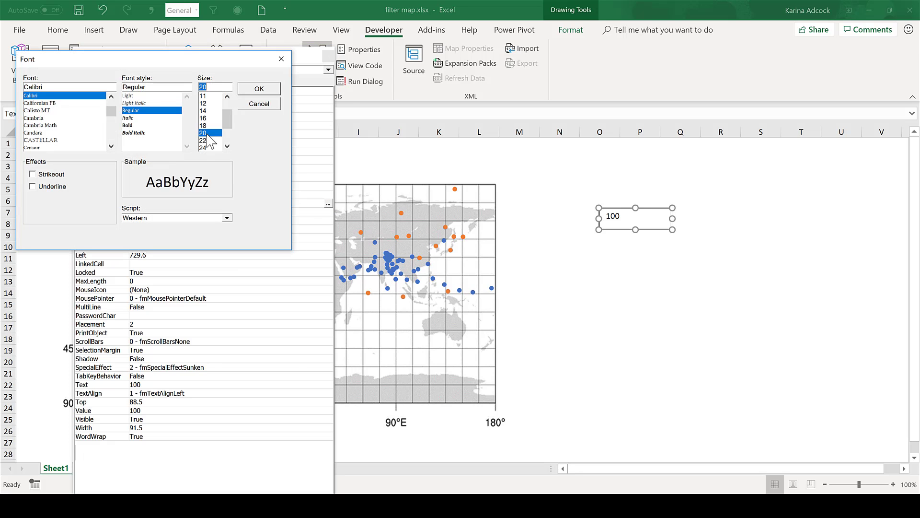
left_click(260, 89)
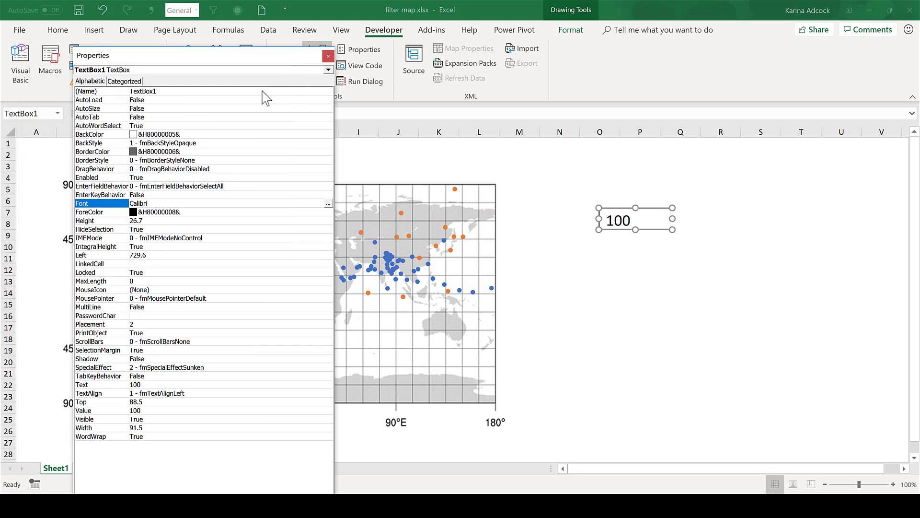
left_click(329, 56)
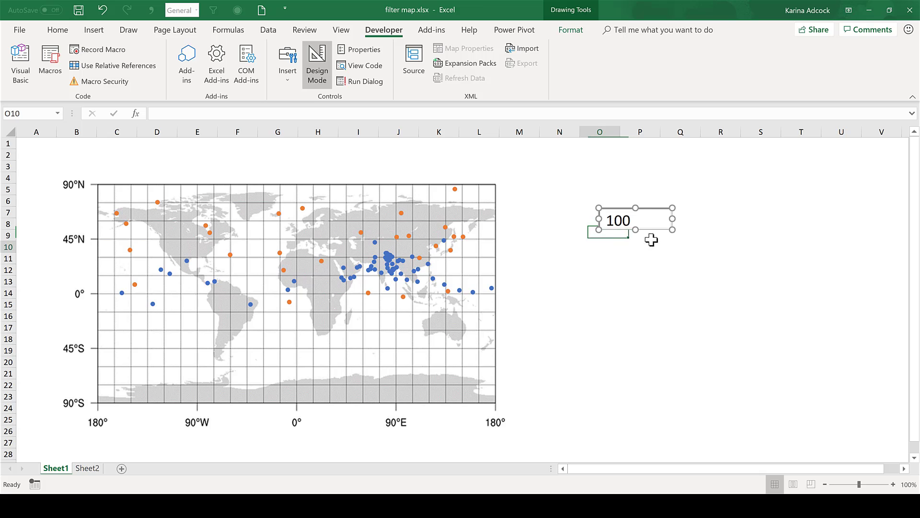
left_click(605, 246)
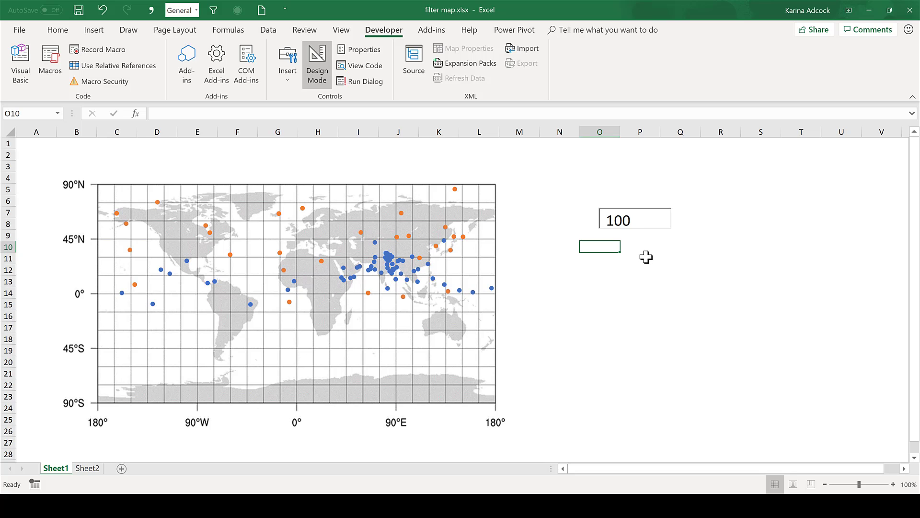
Step: Open Sheet1's code in the Visual Basic editor and create an empty Private Sub TextBox1_Change() procedure
left_click(22, 77)
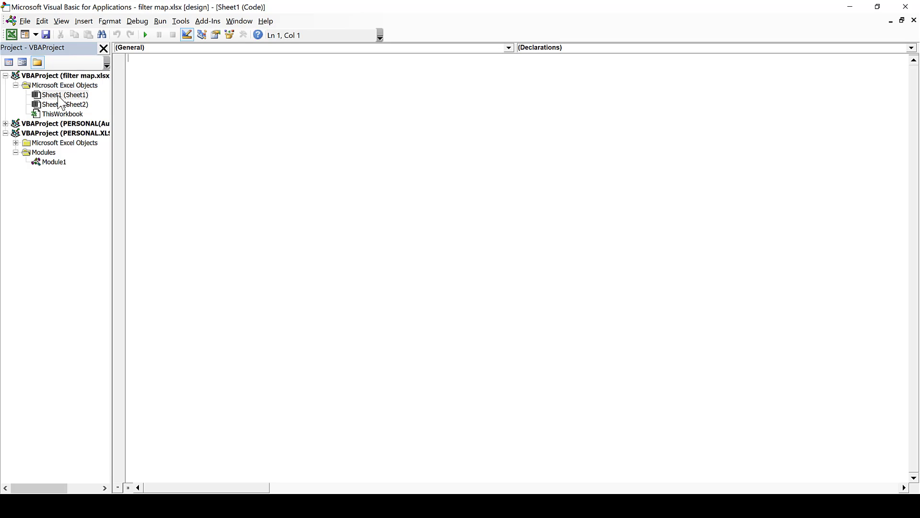
double_click(58, 96)
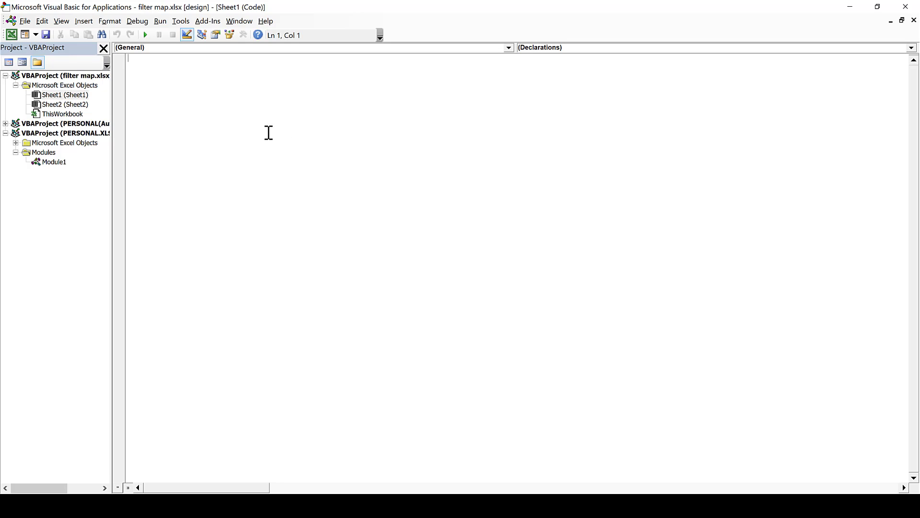
type("Private Sub")
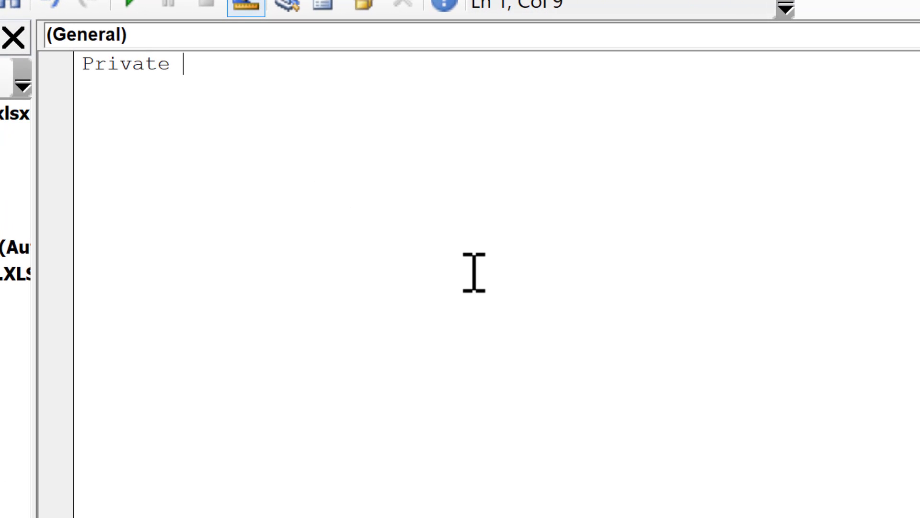
type(" TextB")
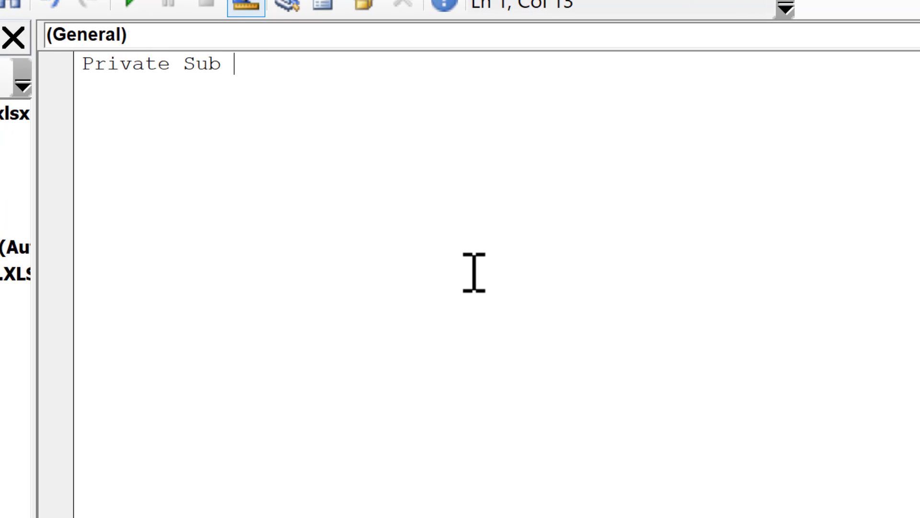
type("ox1_Change()")
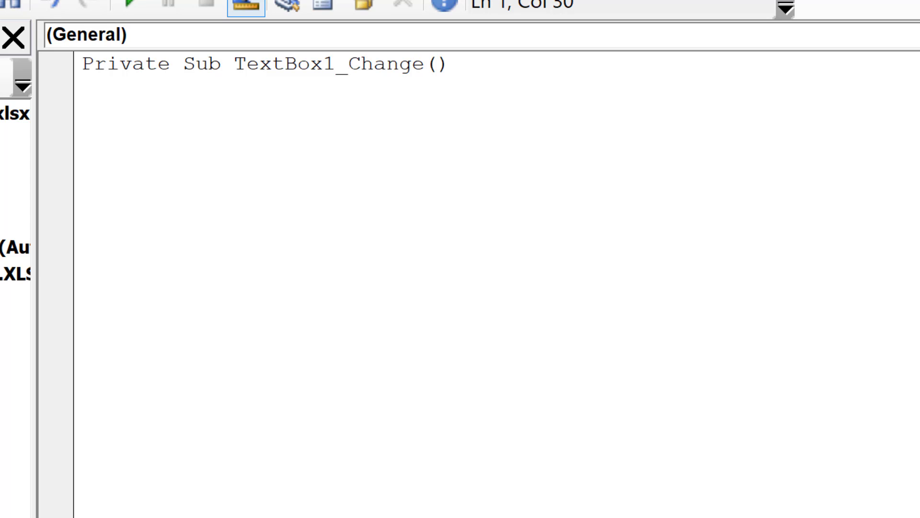
key("Return")
key("Return")
key("Return")
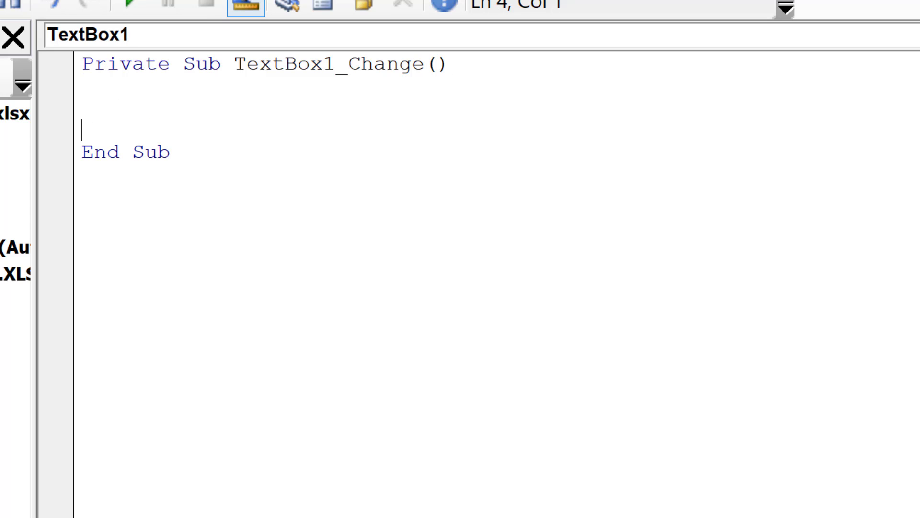
key("Up")
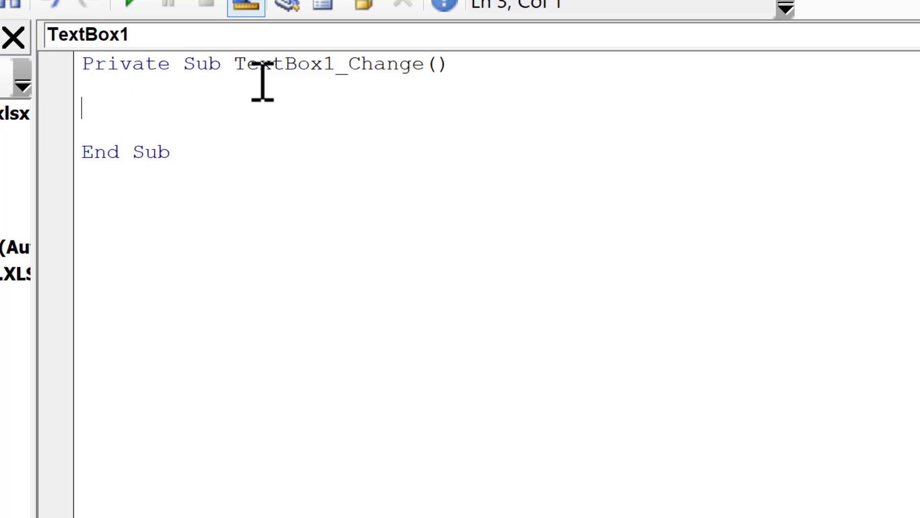
Step: Write the procedure's statement ActiveSheet.Cells(1,1) = ActiveSheet.TextBox1.Value to copy the text box entry into cell A1
type("ActiveSheet")
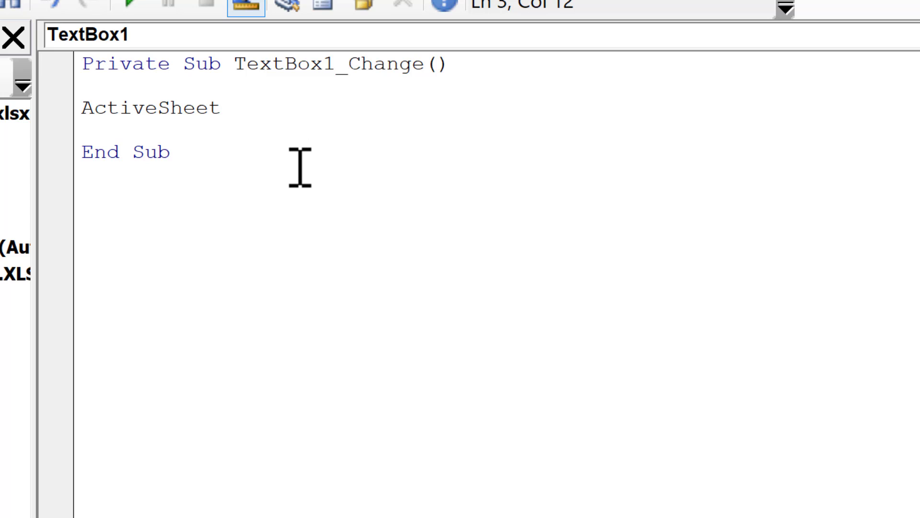
type(".Cells")
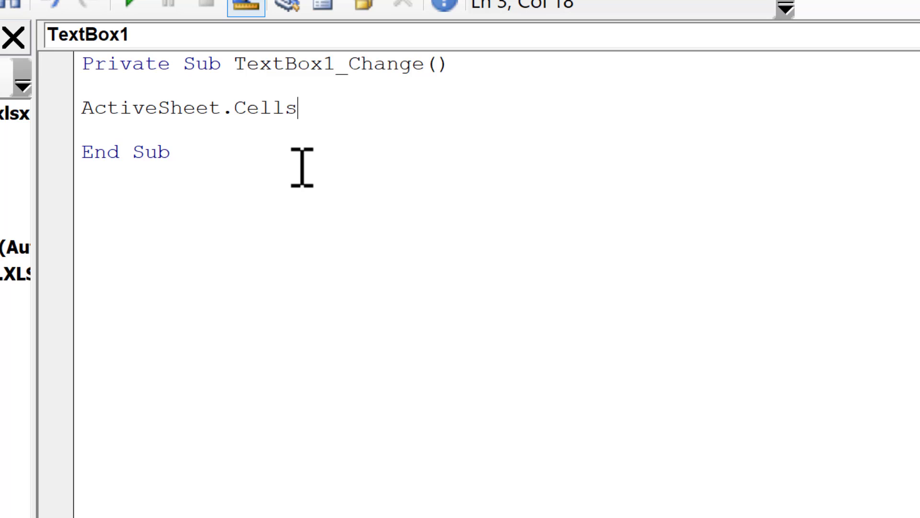
type("(1,1)")
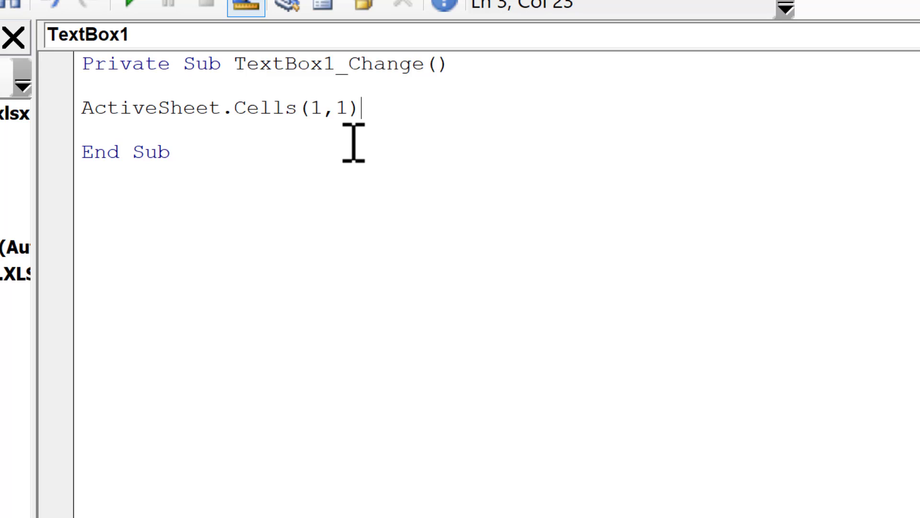
left_click_drag(361, 107, 236, 120)
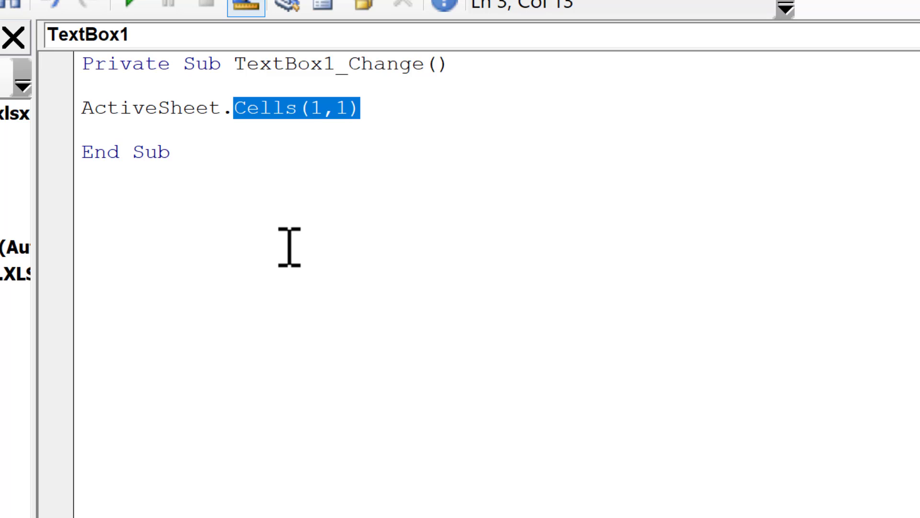
left_click_drag(91, 107, 224, 109)
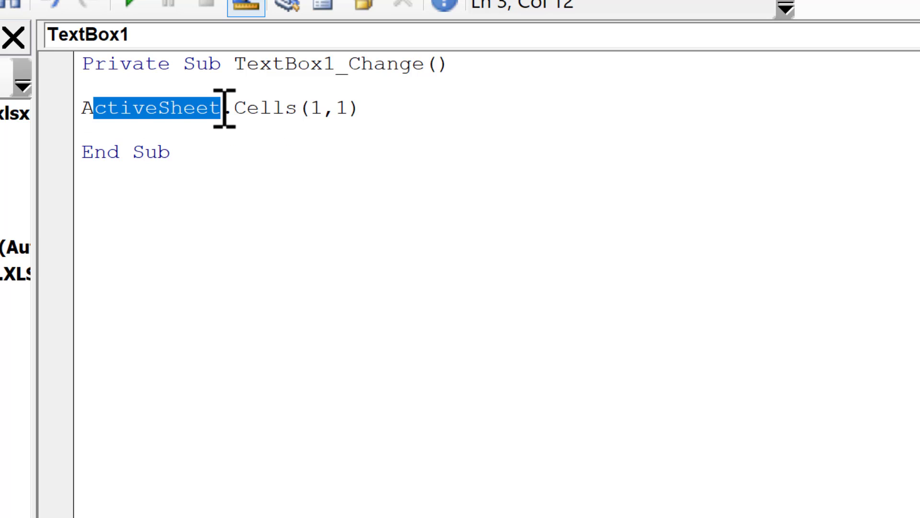
left_click(398, 114)
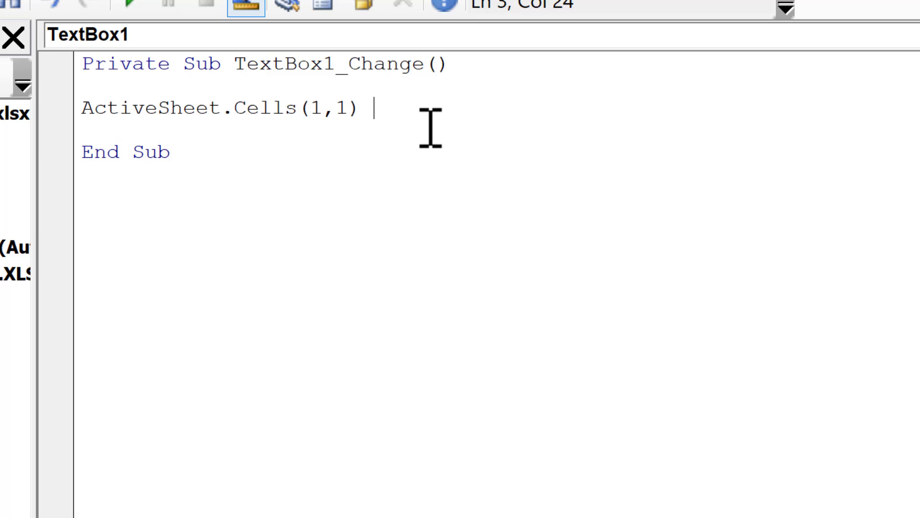
type("= ActiveSheet.TextBox1.Value")
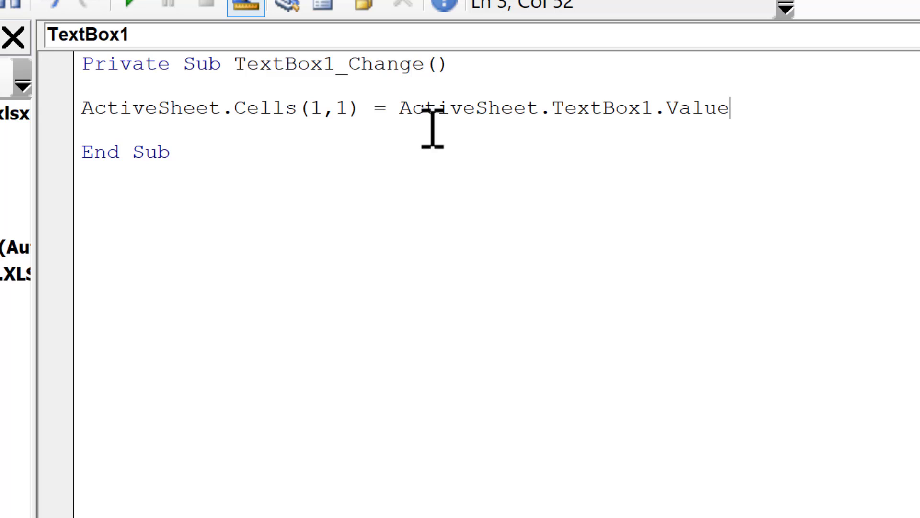
Step: Review the parts of the TextBox1_Change statement: the text box value reference, the Cells(1,1) target and the equals sign
left_click_drag(762, 107, 553, 109)
left_click_drag(536, 106, 409, 103)
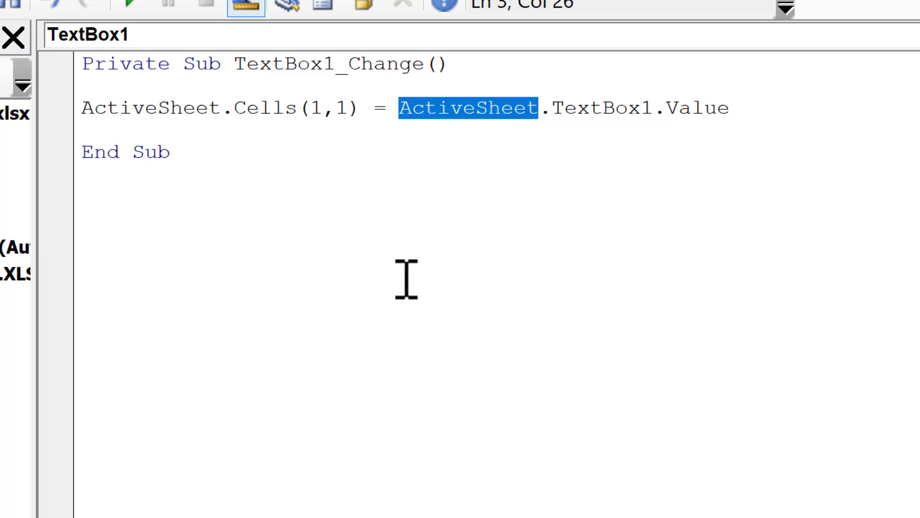
left_click_drag(366, 106, 238, 113)
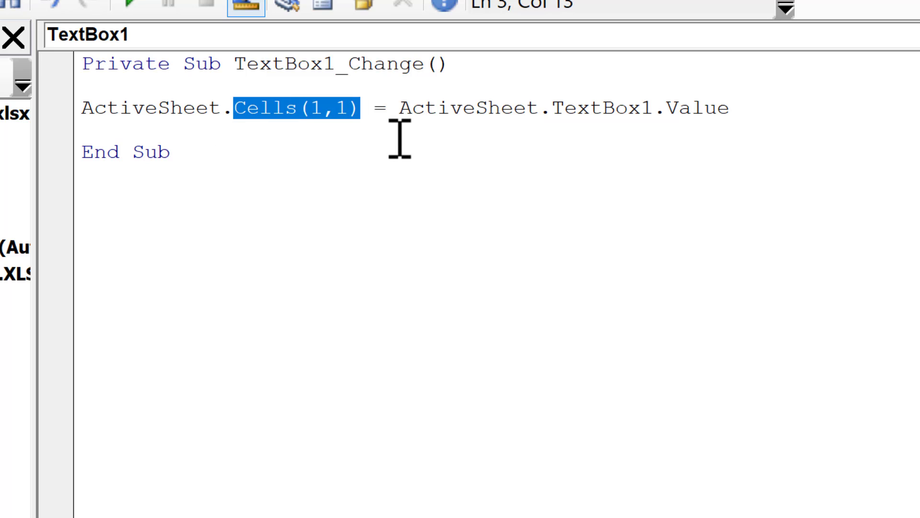
left_click(389, 110)
left_click_drag(389, 111, 366, 107)
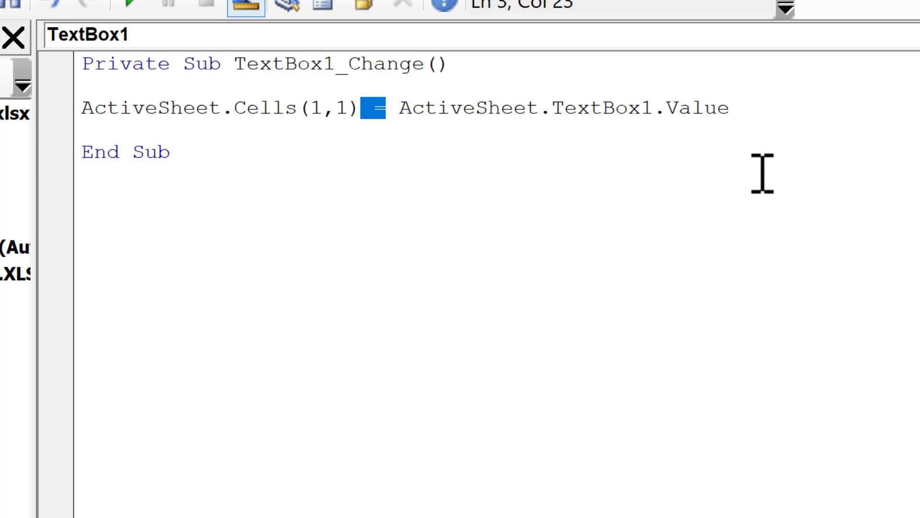
left_click(250, 149)
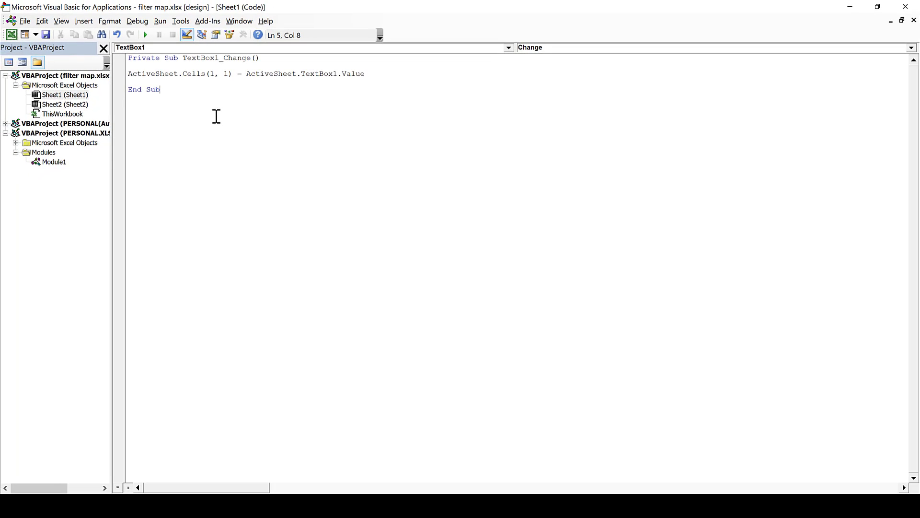
Step: Save the workbook as the Excel Macro-Enabled Workbook filter map.xlsm, declining the macro-free format
left_click(45, 35)
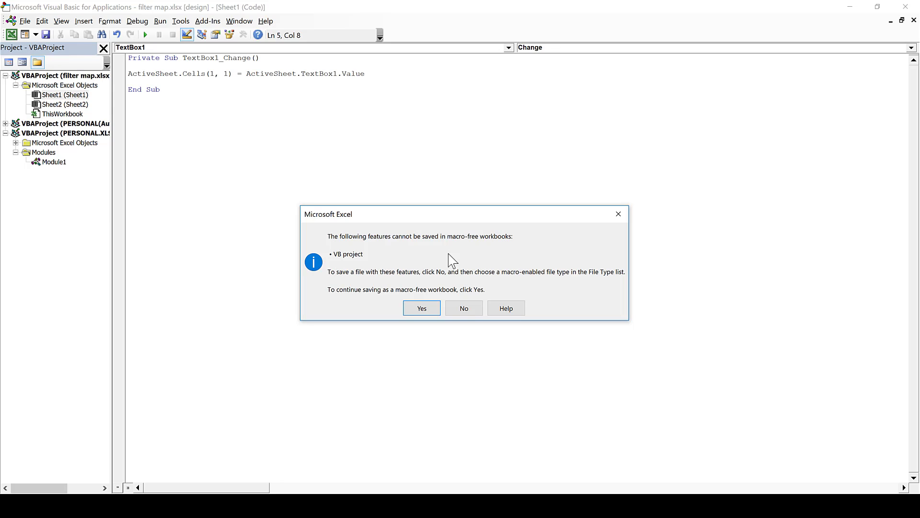
left_click(468, 309)
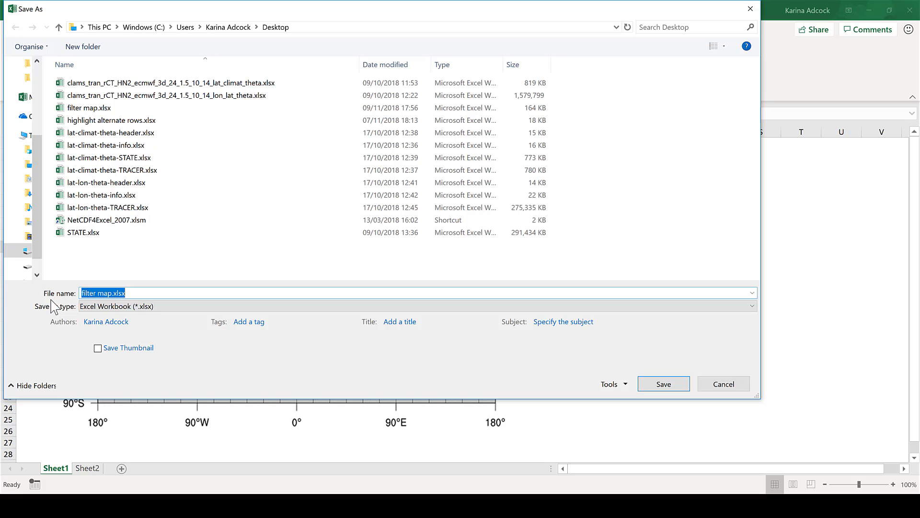
left_click(197, 307)
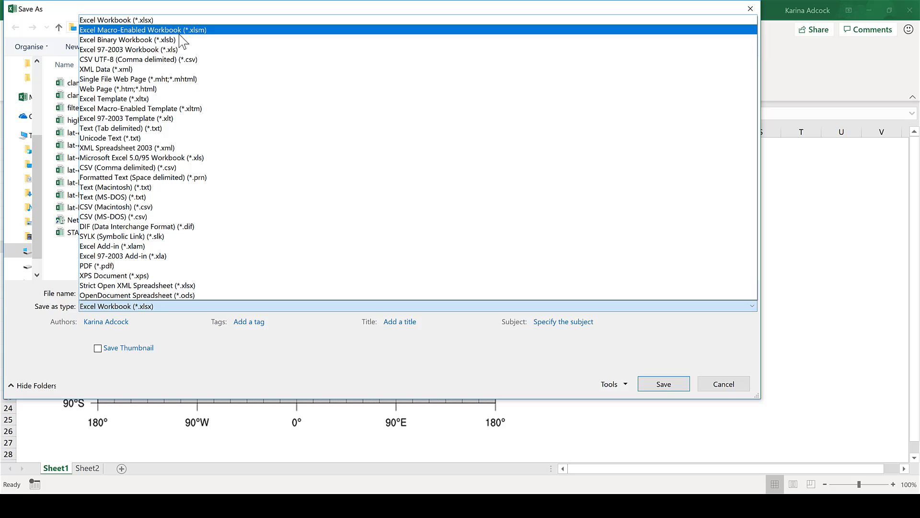
left_click(181, 31)
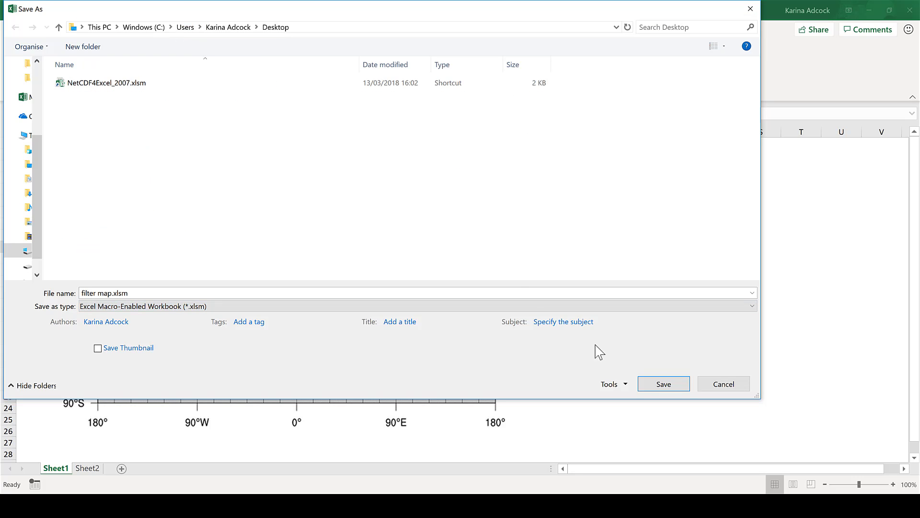
left_click(666, 387)
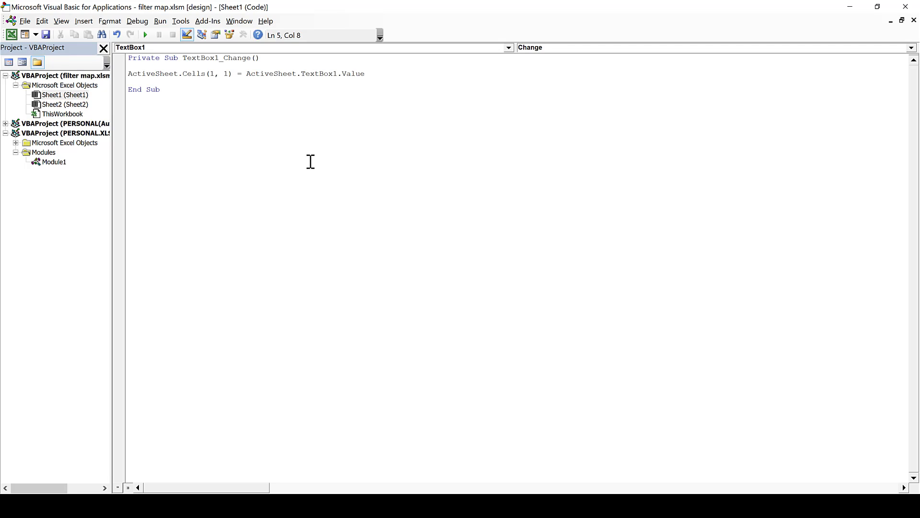
Step: Close the code editor, turn off Design Mode and enter 120 in the text box to test its link to cell A1
left_click(906, 7)
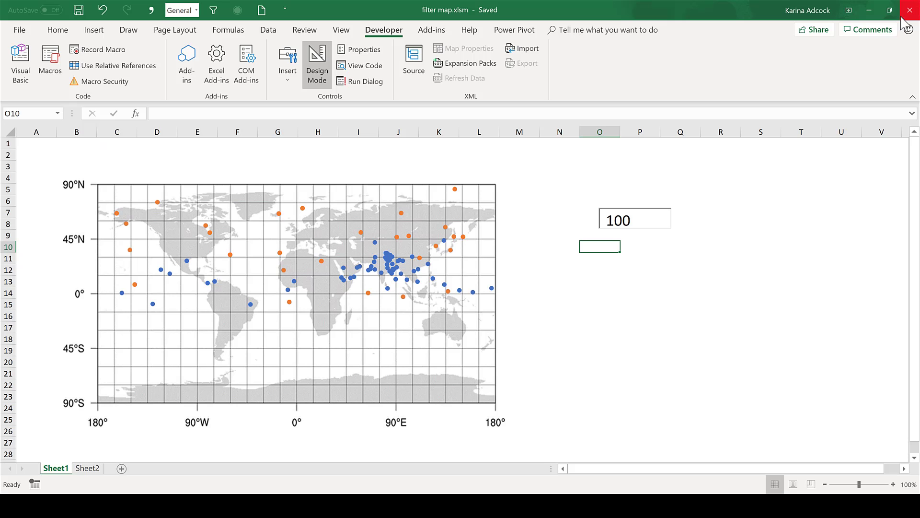
left_click(643, 219)
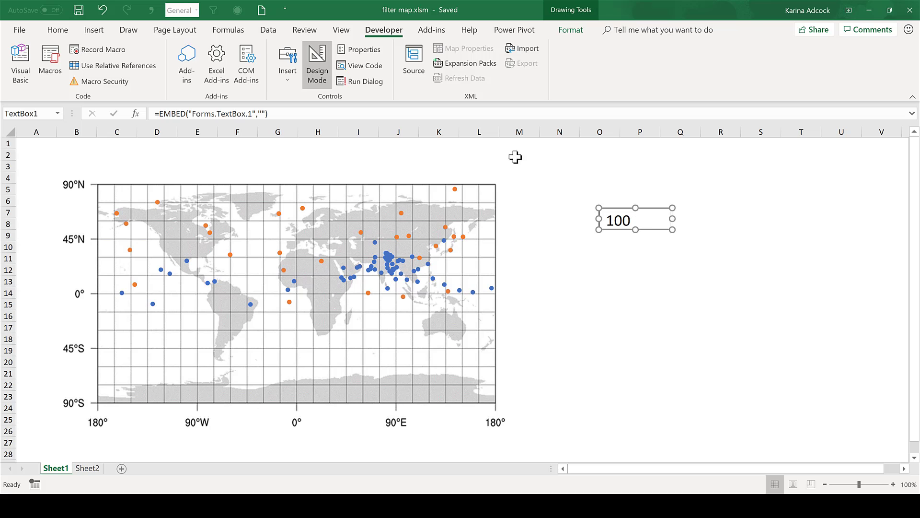
left_click(542, 179)
left_click(317, 68)
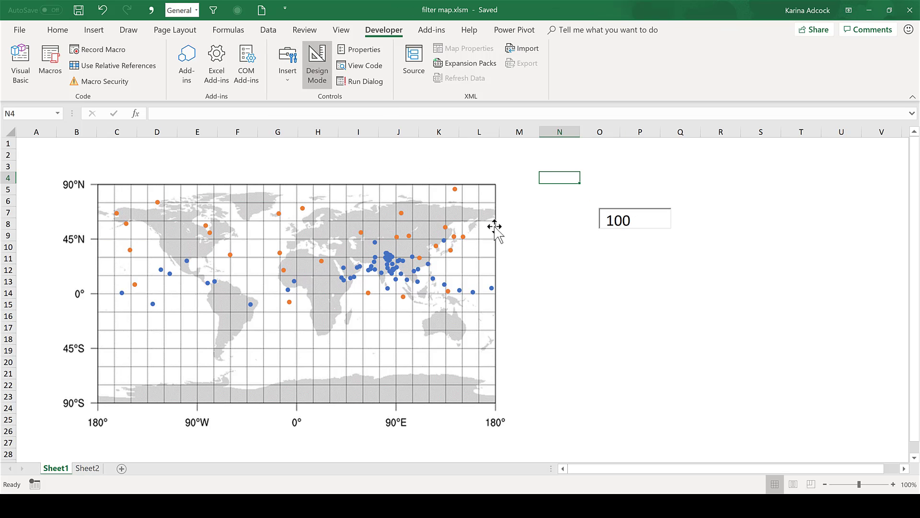
key("BackSpace")
key("BackSpace")
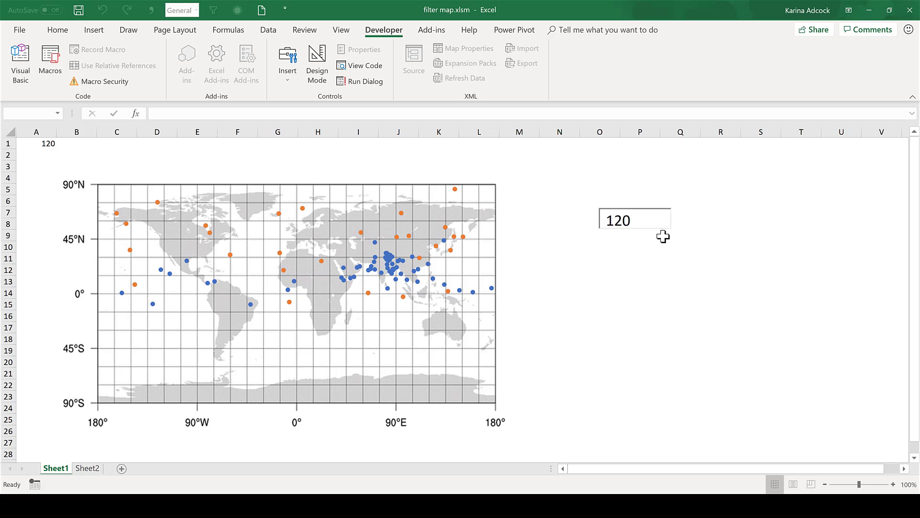
left_click(37, 144)
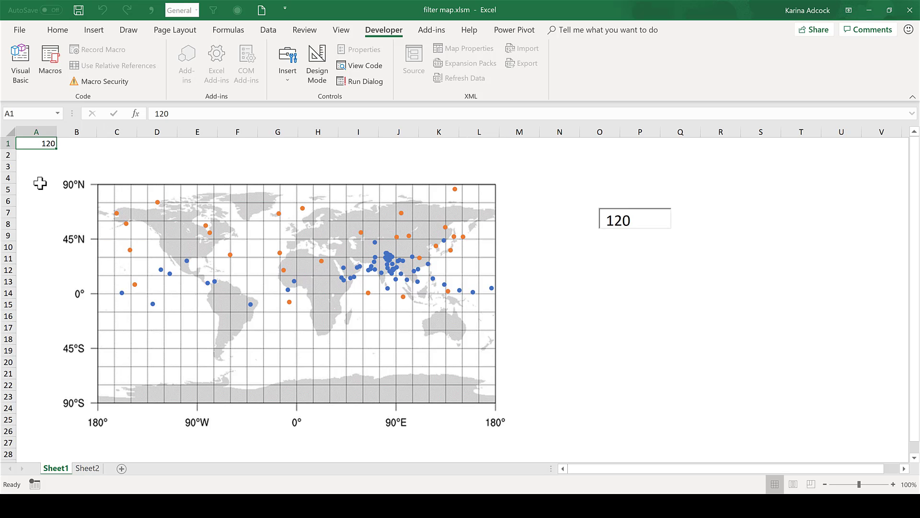
Step: Replace the text box value with 80 to test the cell link again
left_click(641, 224)
key("BackSpace")
key("BackSpace")
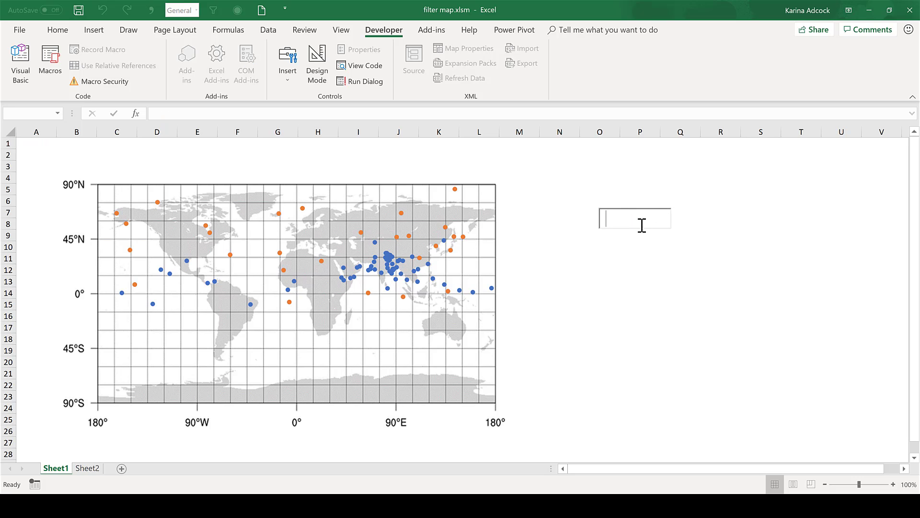
left_click(640, 280)
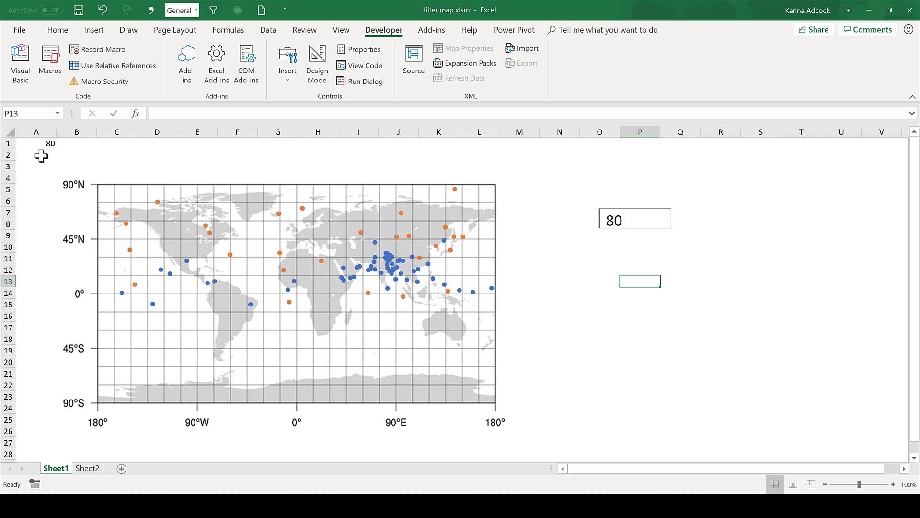
Step: Change the target in the TextBox1_Change code to Cells(1, 8), save the workbook and close the code editor
left_click(35, 78)
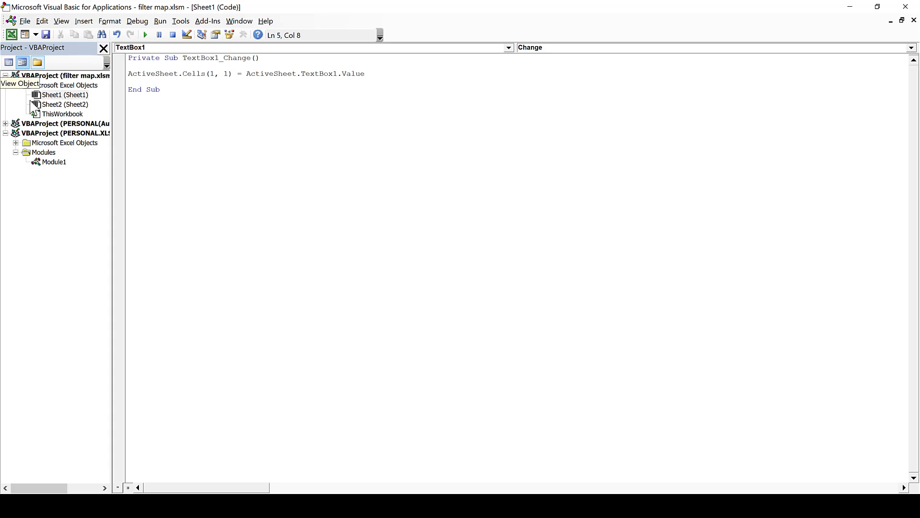
left_click(230, 73)
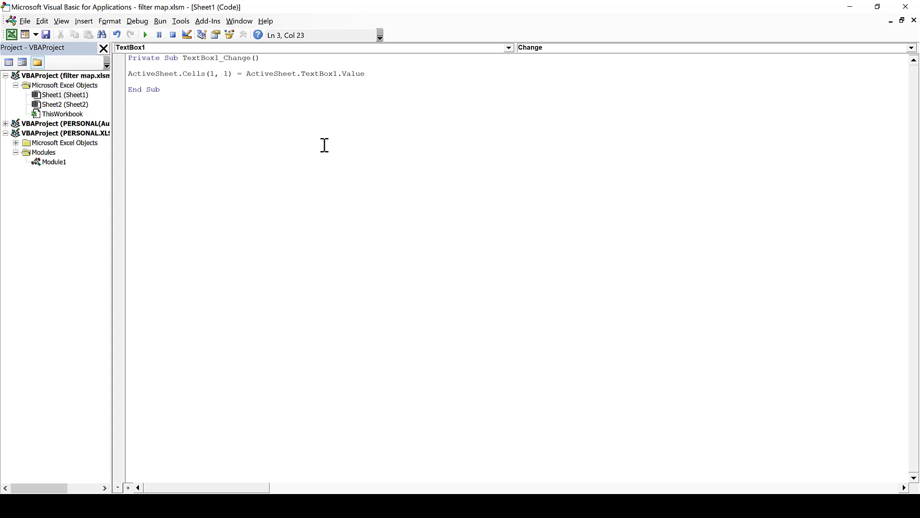
key("BackSpace")
type("8")
left_click(45, 34)
left_click(906, 7)
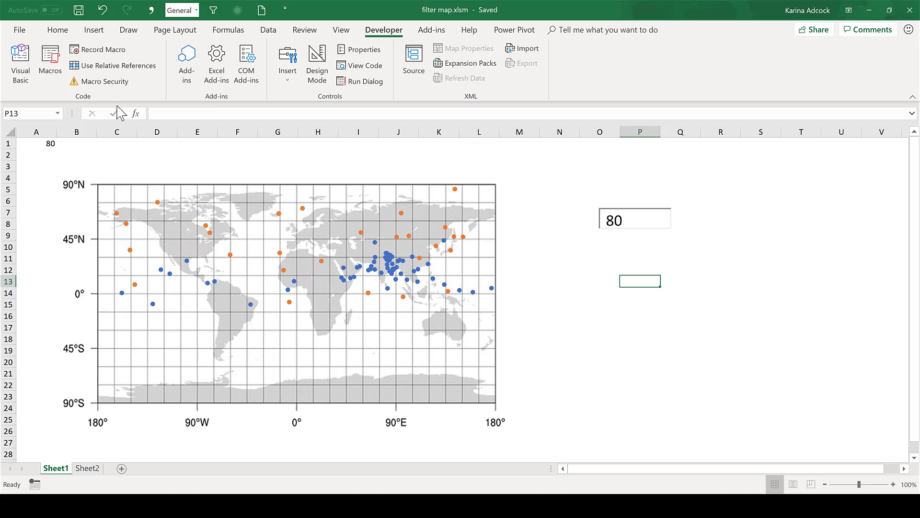
Step: Clear cell A1 and enter 100 in the text box, checking the linked value in cell H1
left_click(43, 142)
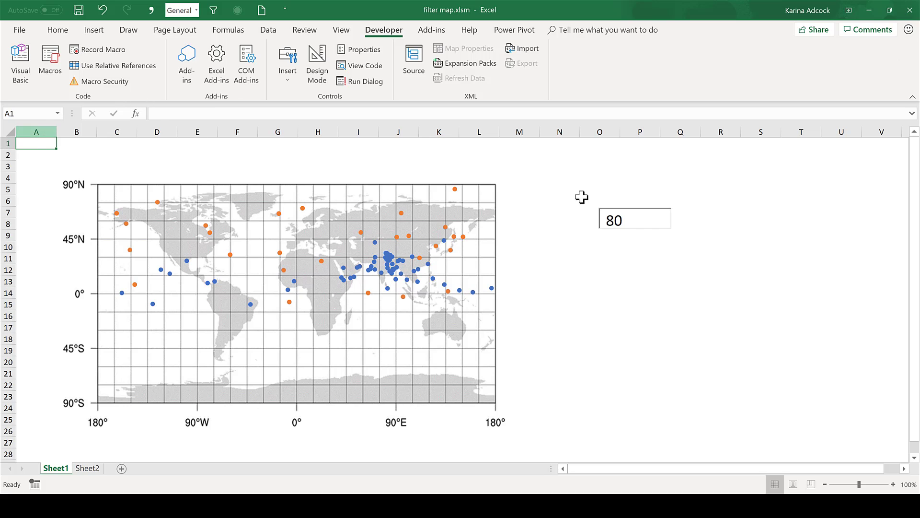
left_click(631, 223)
key("BackSpace")
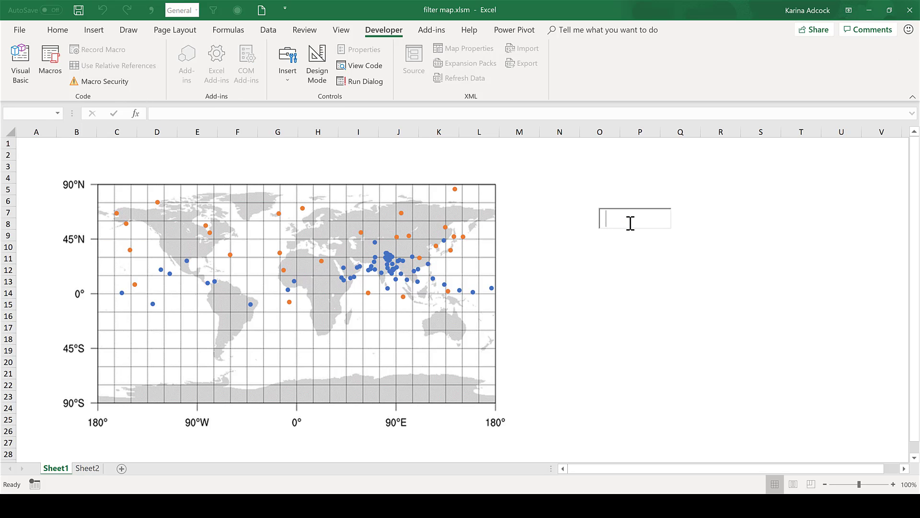
left_click(320, 144)
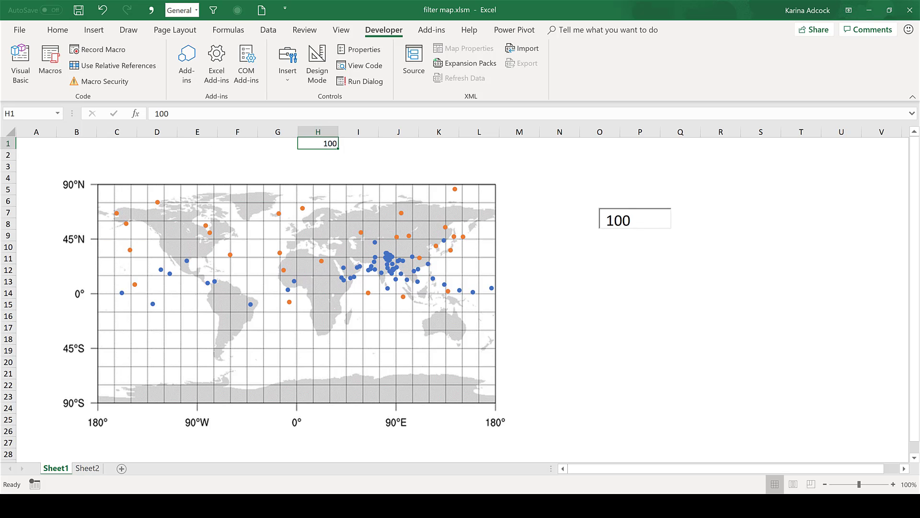
left_click(324, 123)
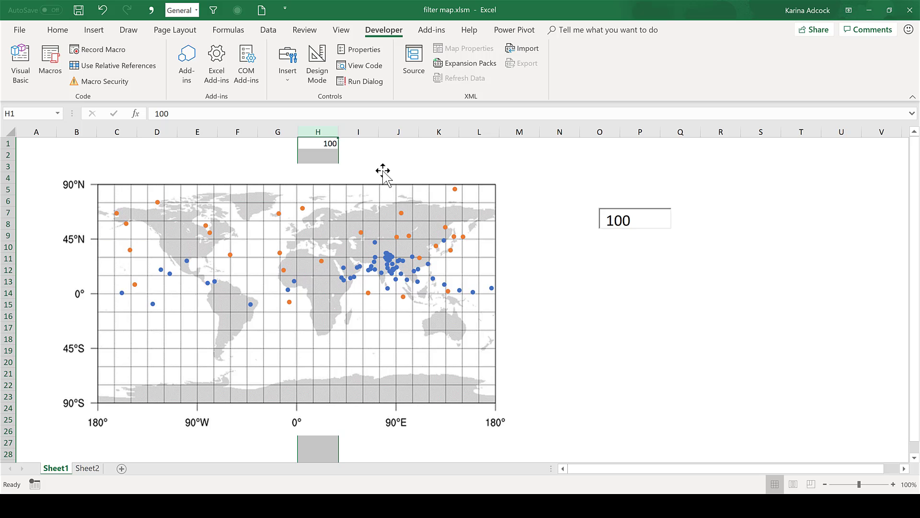
left_click(332, 144)
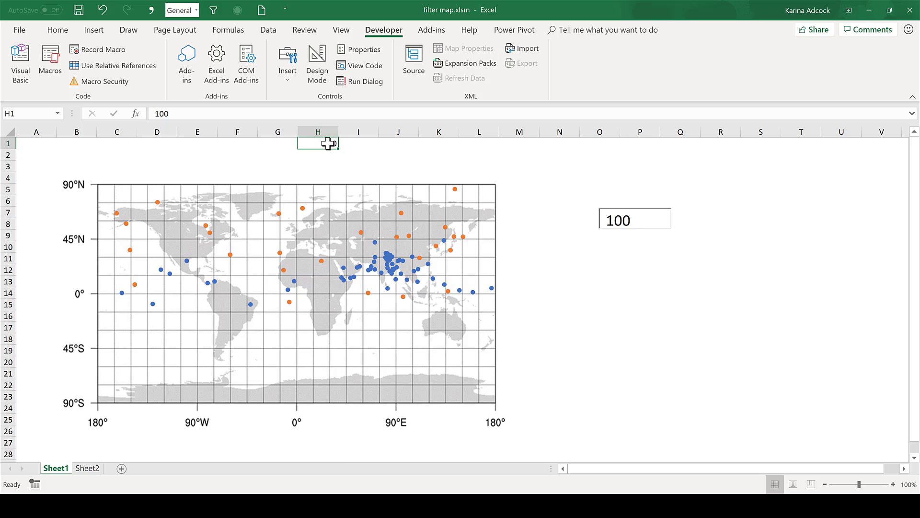
Step: Examine the minimum limit in Sheet2's cell H1 and the FILTER formula in F5, comparing them with the linked cell on Sheet1
left_click(95, 469)
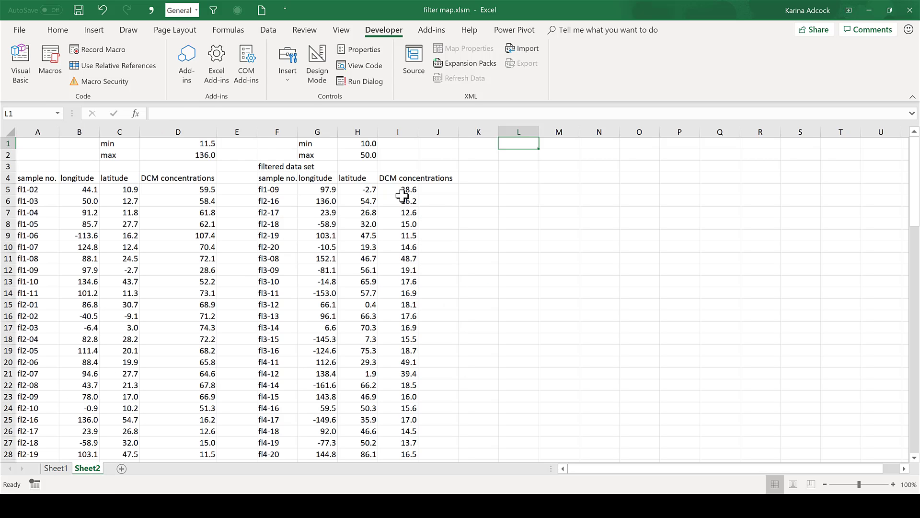
left_click(355, 142)
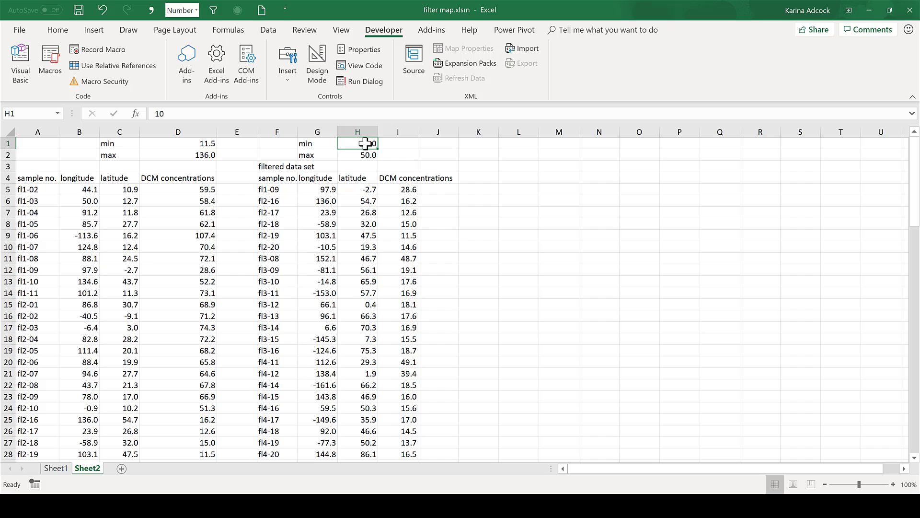
left_click(278, 189)
left_click(316, 113)
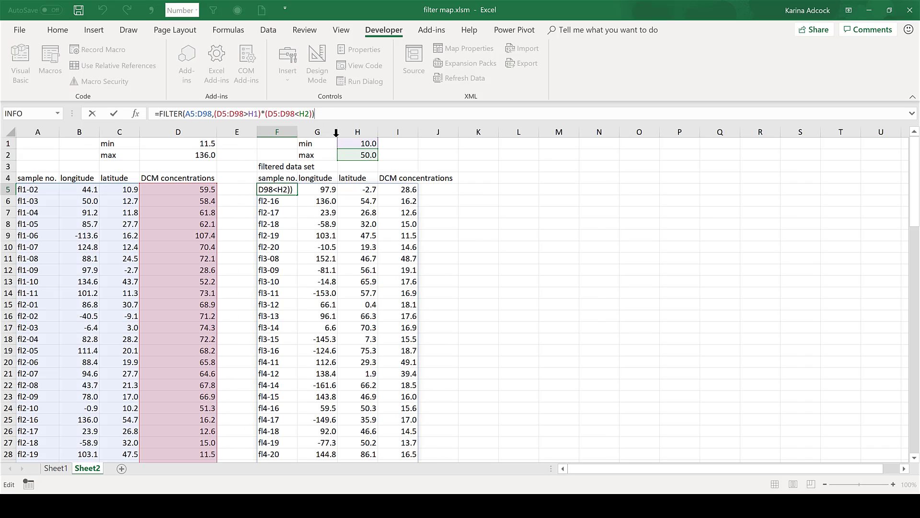
key("Escape")
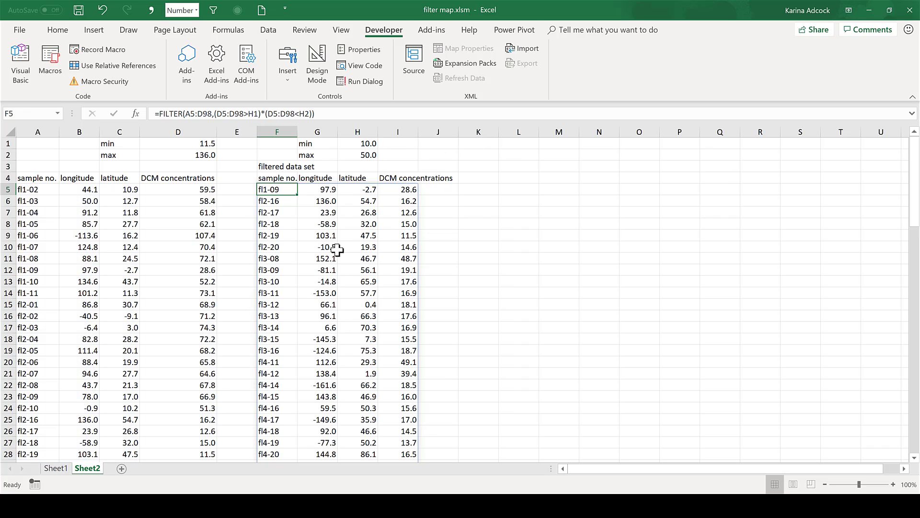
left_click(67, 469)
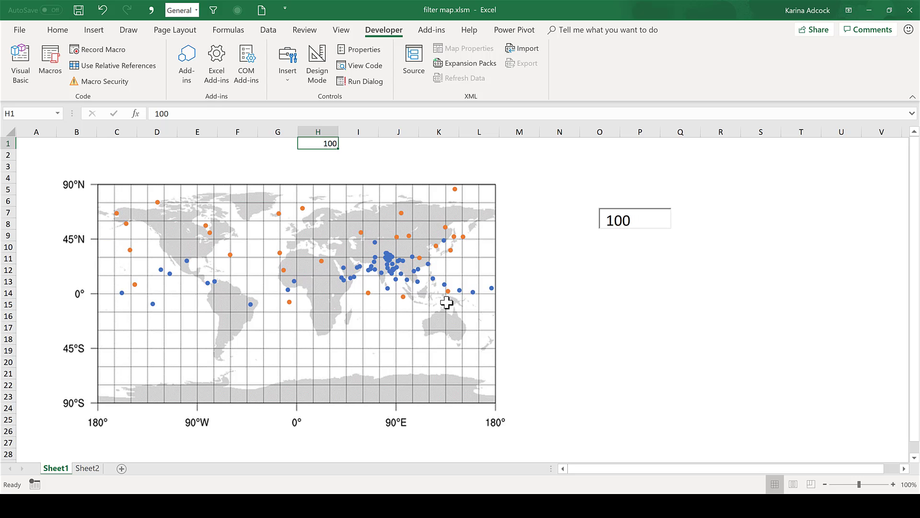
left_click(92, 468)
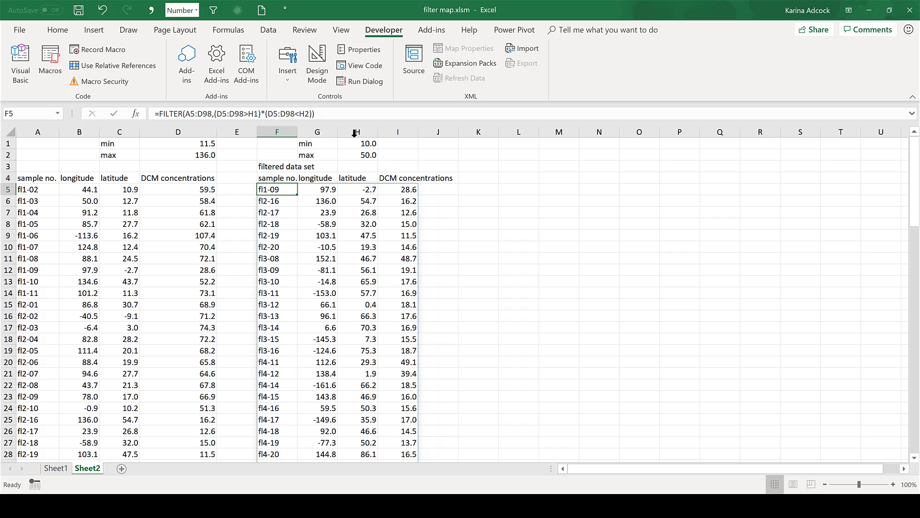
left_click(52, 470)
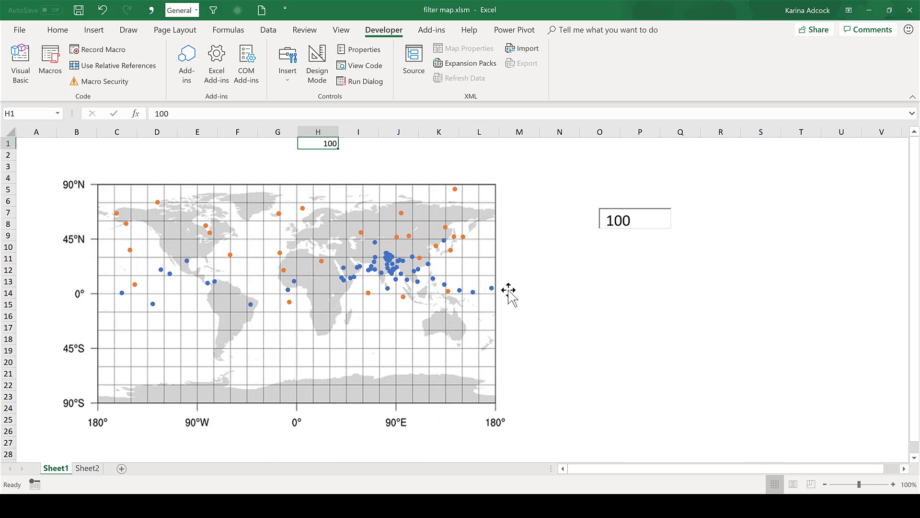
Step: Replace ActiveSheet with ActiveWorkbook in front of Cells(1, 8) in the TextBox1_Change code
left_click(19, 70)
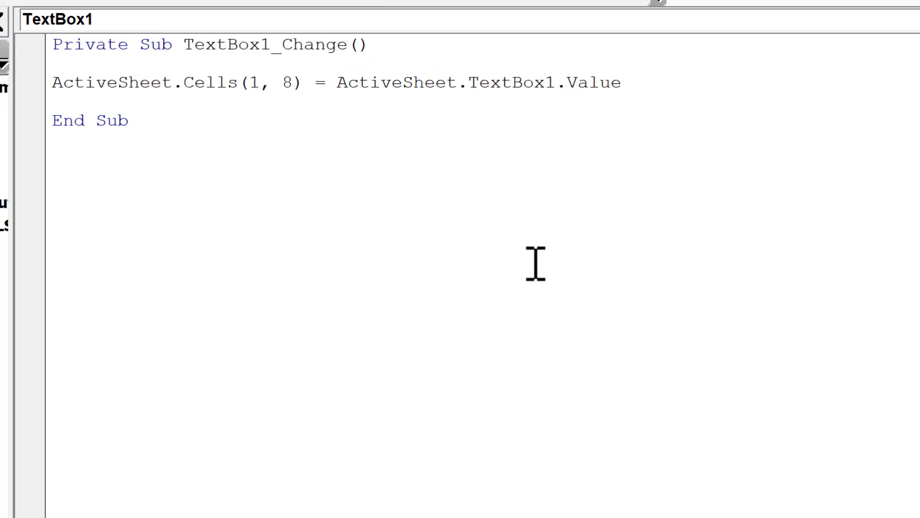
key("BackSpace")
key("BackSpace")
key("BackSpace")
key("BackSpace")
key("BackSpace")
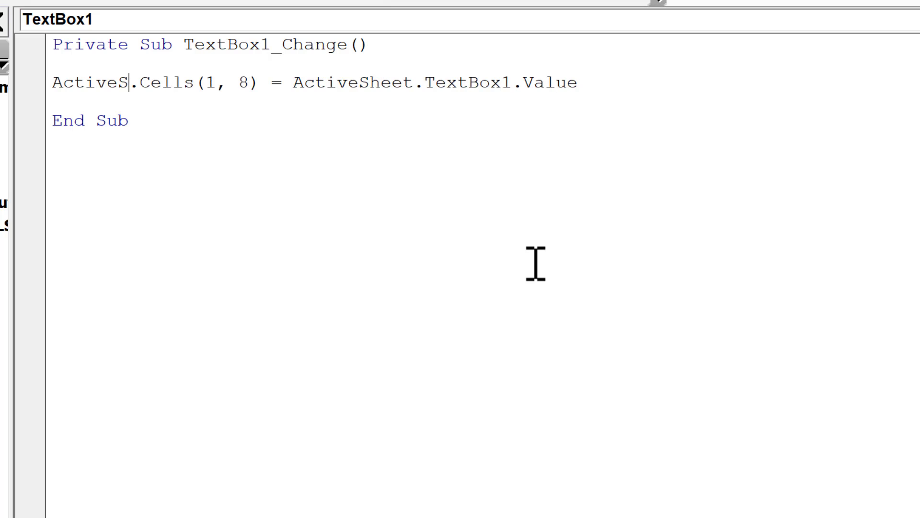
type("Wor")
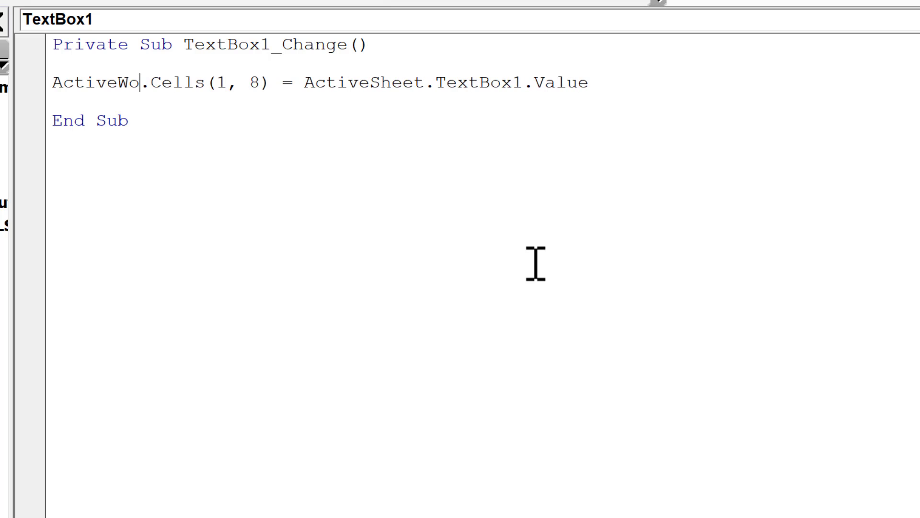
type("kbook.")
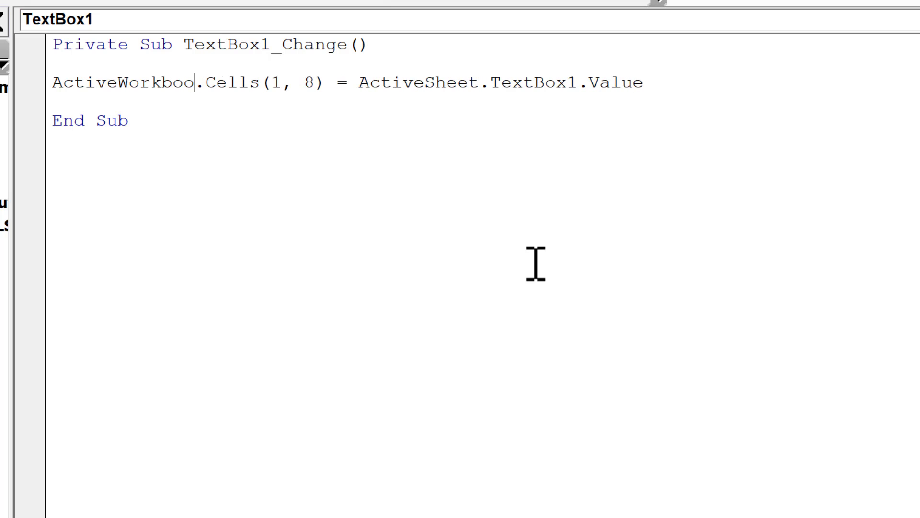
Step: Add Worksheets("Sheet2") after ActiveWorkbook in the assignment target, save the workbook and close the code editor
type("worksheets")
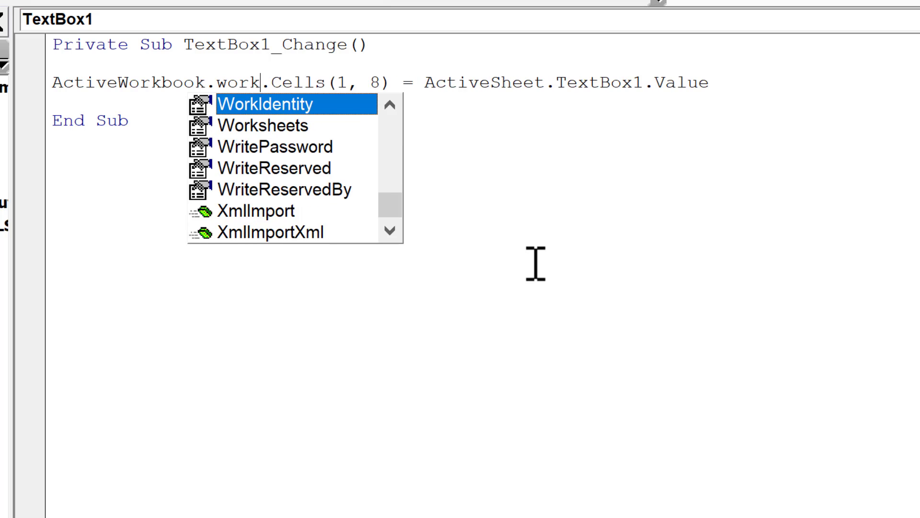
type("(\"")
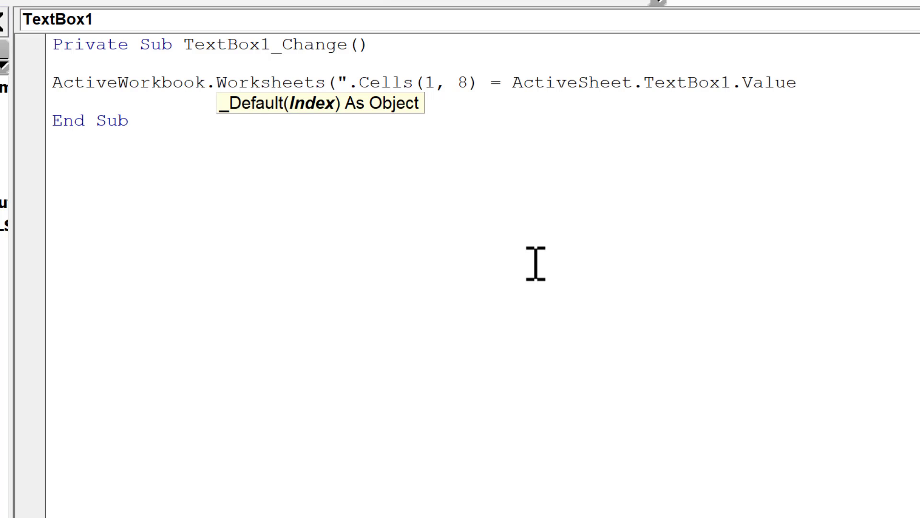
type("Sheet2")
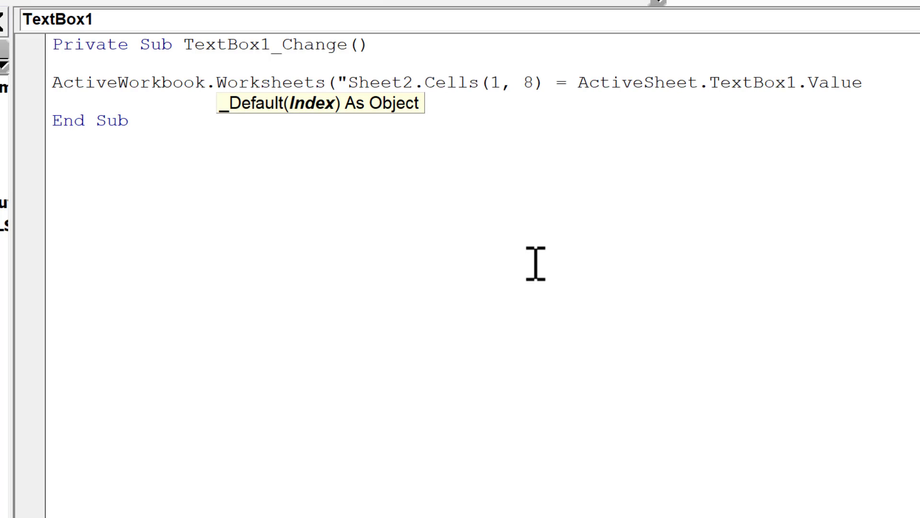
type("\")")
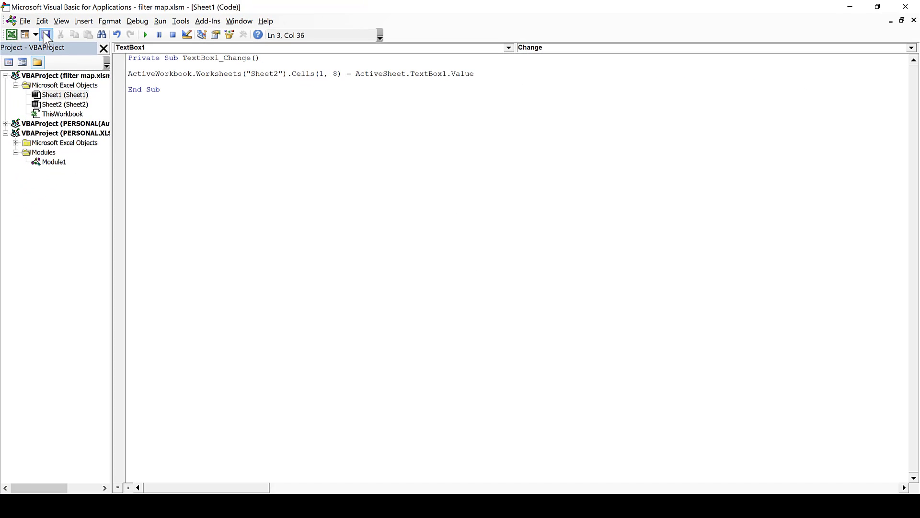
left_click(45, 35)
left_click(904, 7)
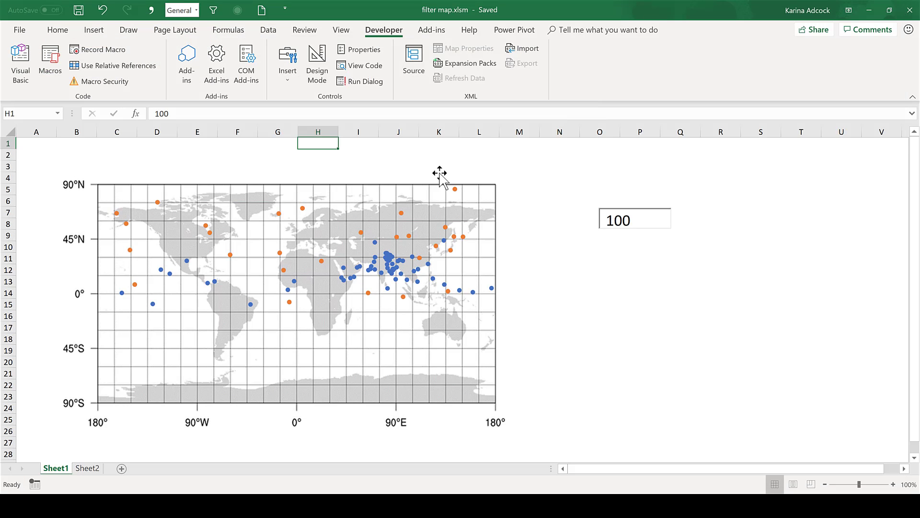
Step: Enter 20 in the text box beside the map and check the minimum limit in Sheet2's cell H1
left_click(642, 216)
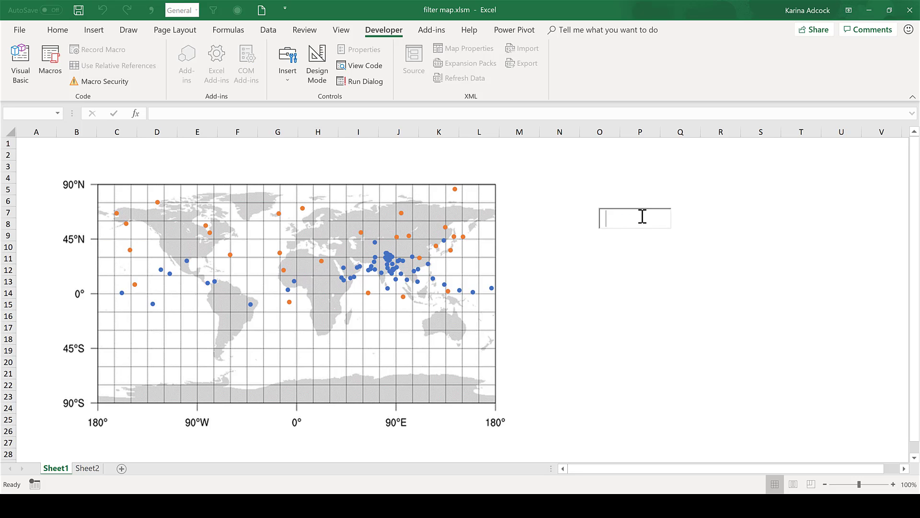
type("20")
left_click(607, 246)
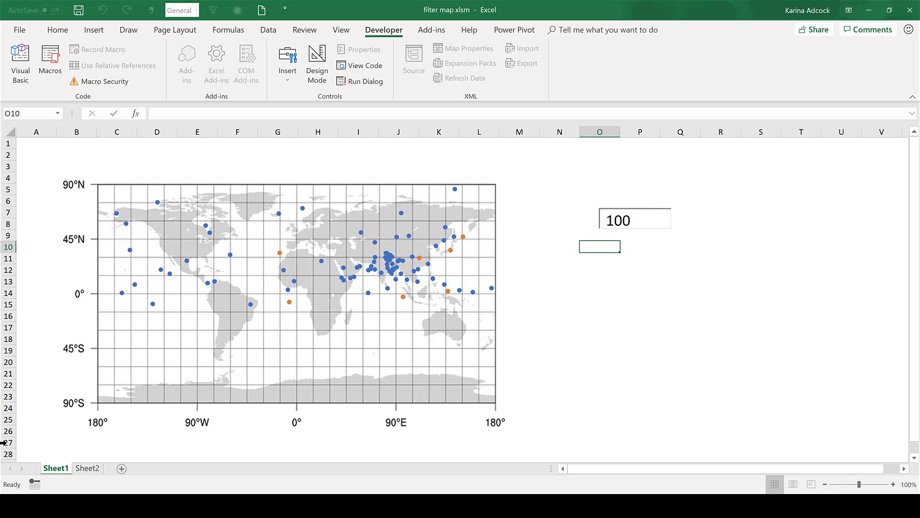
left_click(88, 470)
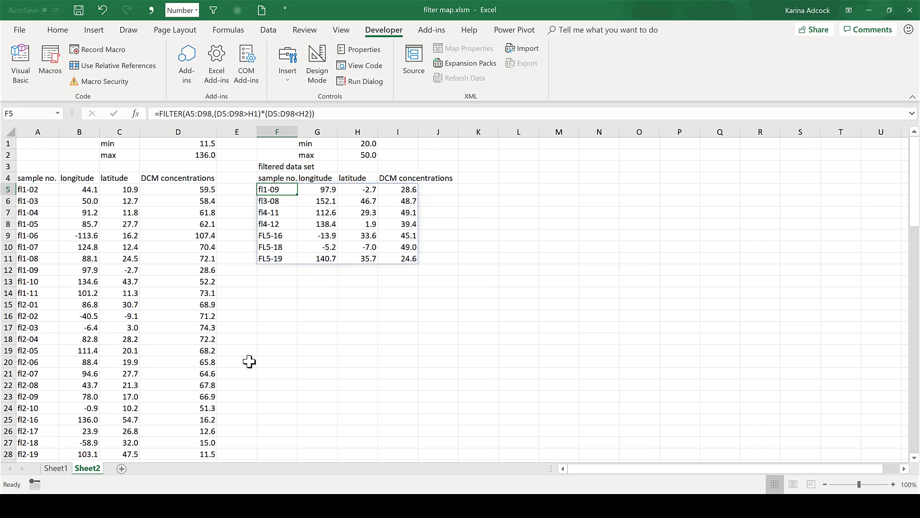
left_click(364, 144)
Step: Replace the text box value on Sheet1 with 40 and check the linked minimum on Sheet2
left_click(61, 472)
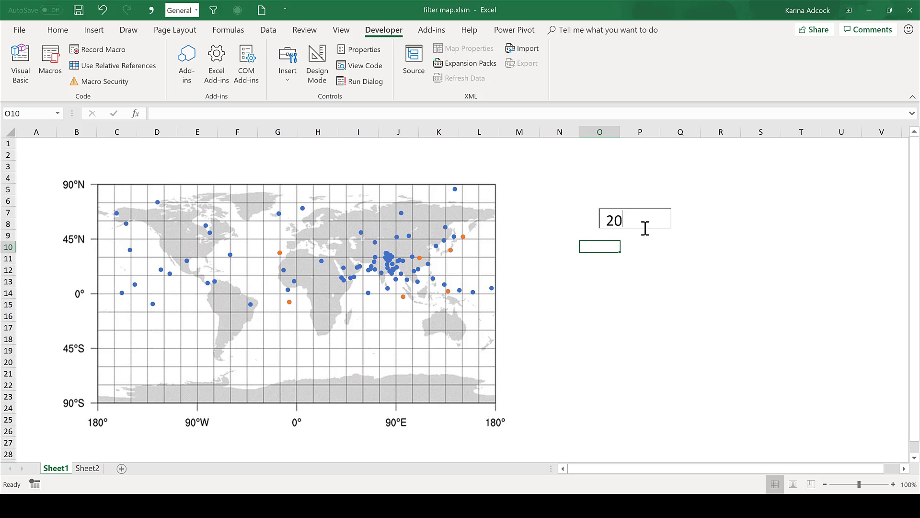
key("BackSpace")
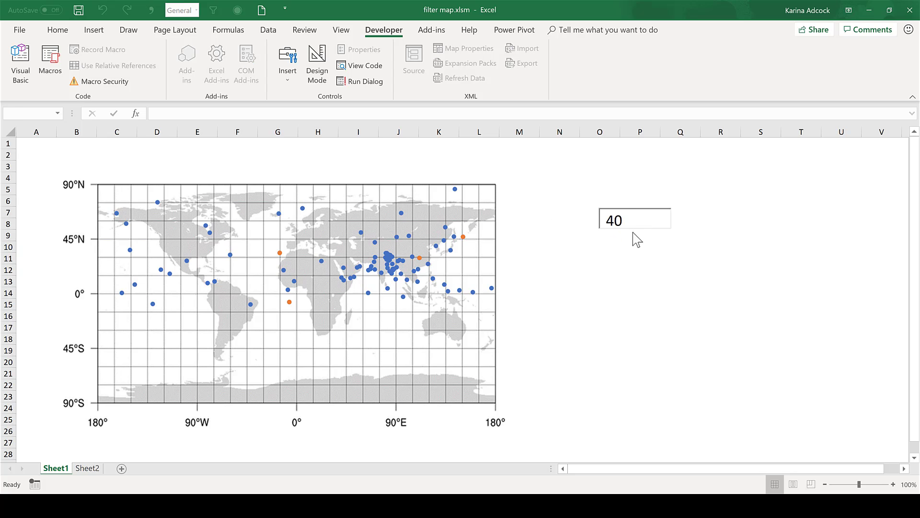
left_click(89, 469)
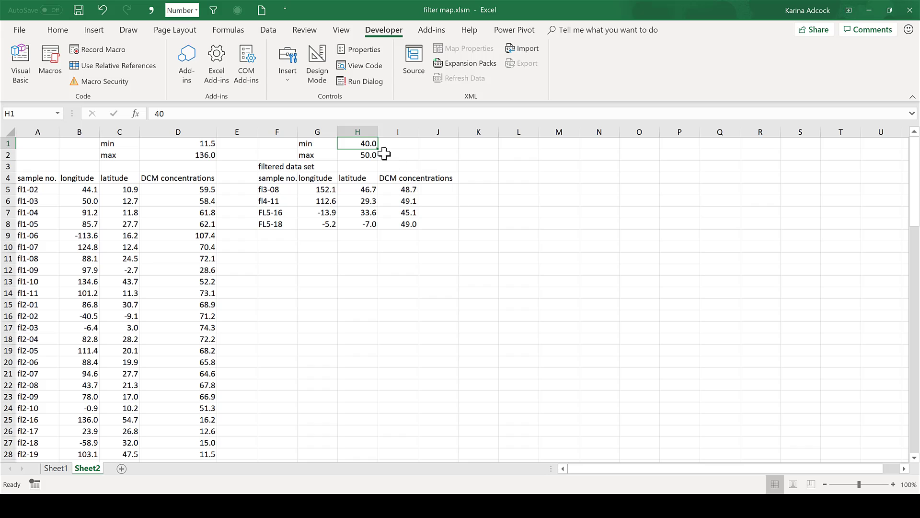
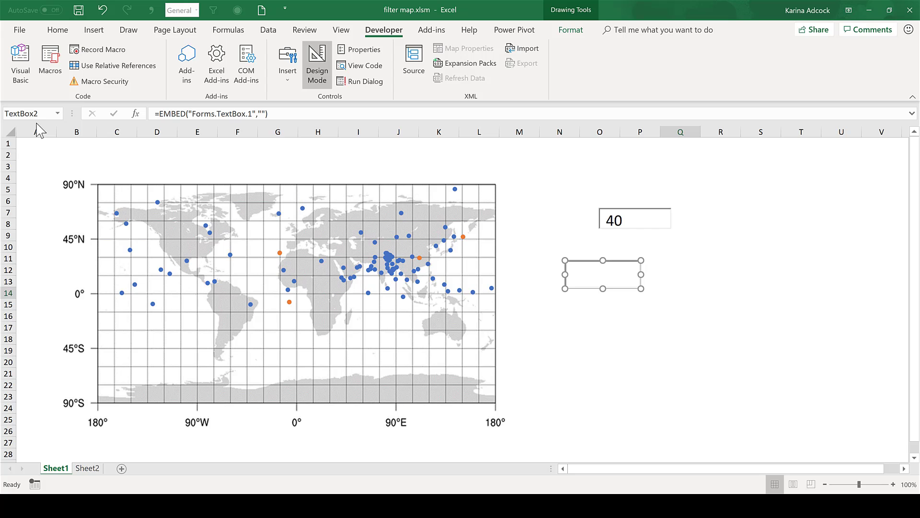
Step: Open the code editor and paste a copy of the whole TextBox1_Change procedure below the original
left_click(19, 72)
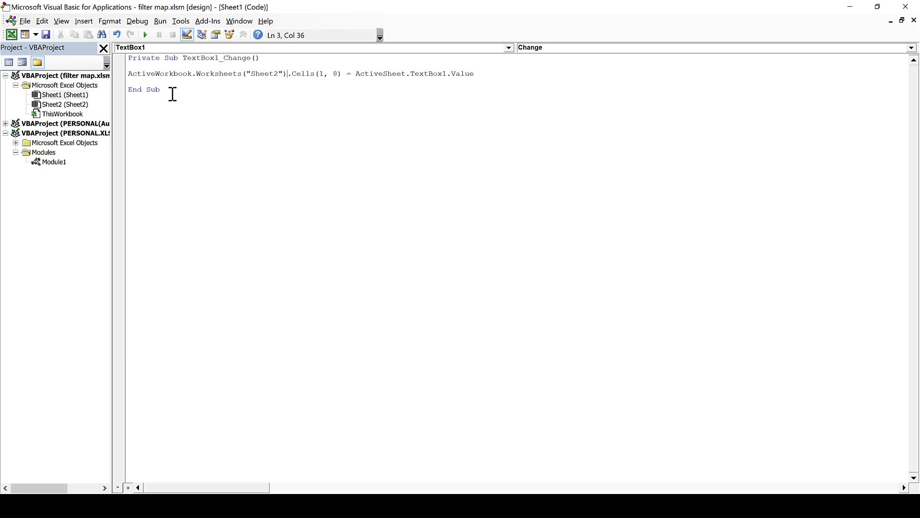
left_click_drag(173, 92, 126, 57)
key("ctrl+c")
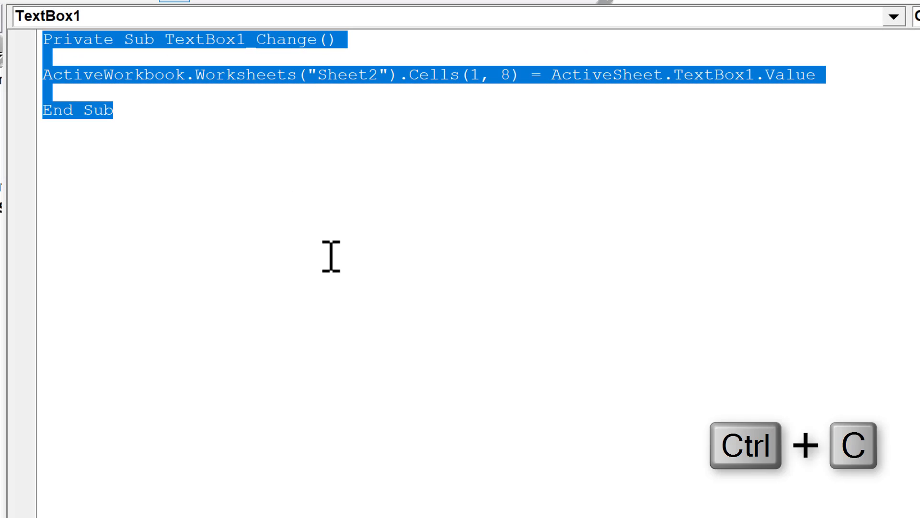
left_click(213, 148)
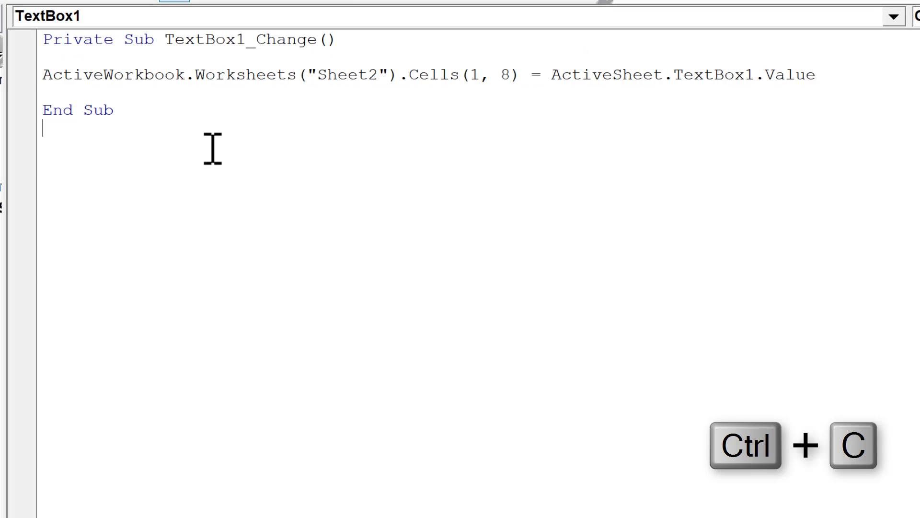
key("ctrl+v")
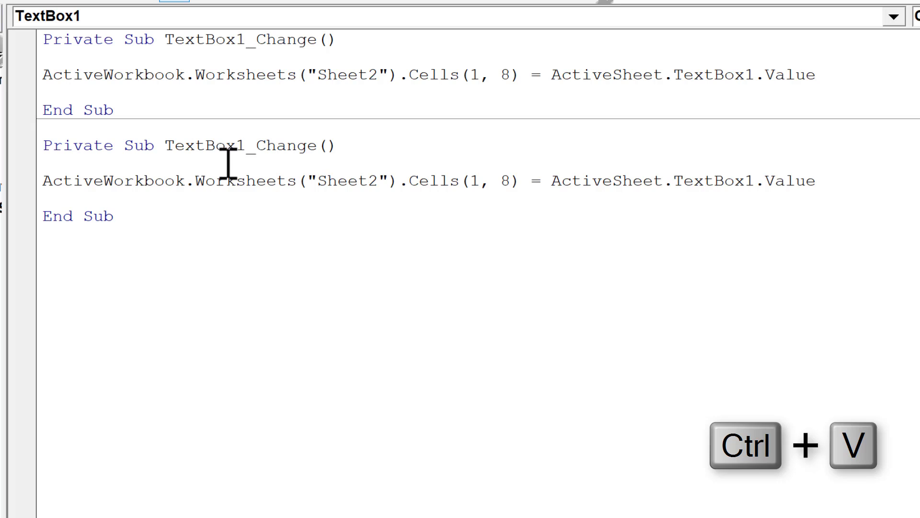
Step: Rename the copied procedure to TextBox2_Change and make it read its value from TextBox2
left_click(249, 146)
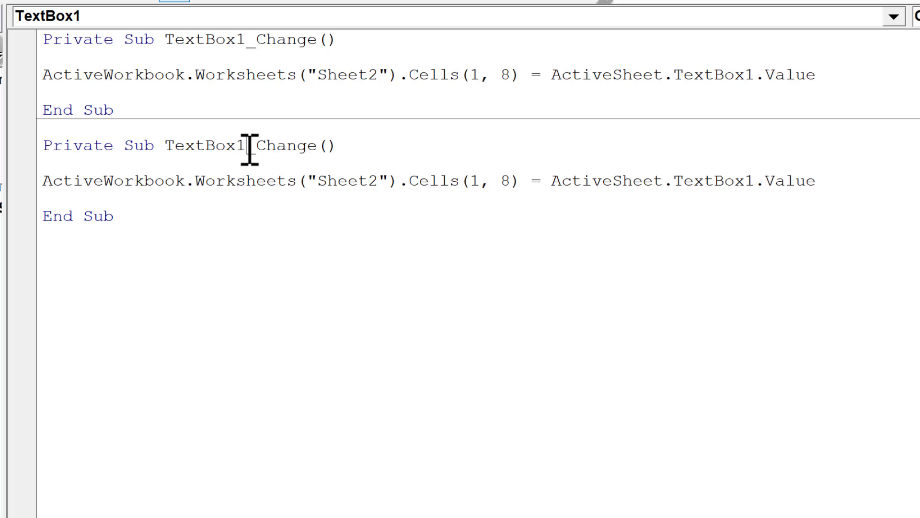
key("BackSpace")
type("2")
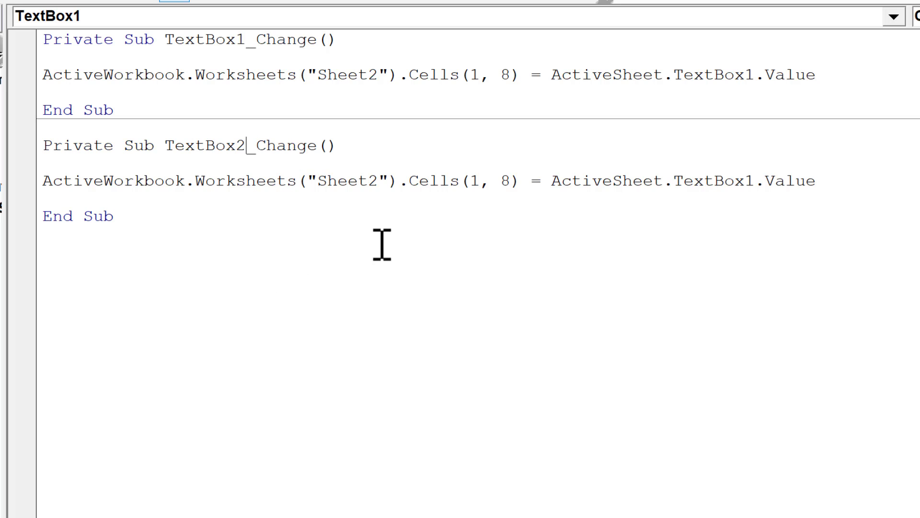
left_click(756, 182)
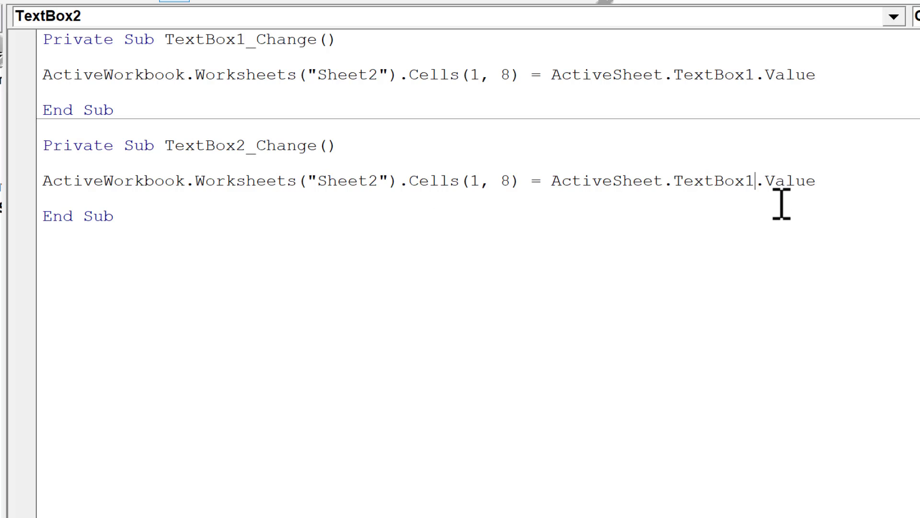
key("BackSpace")
type("2")
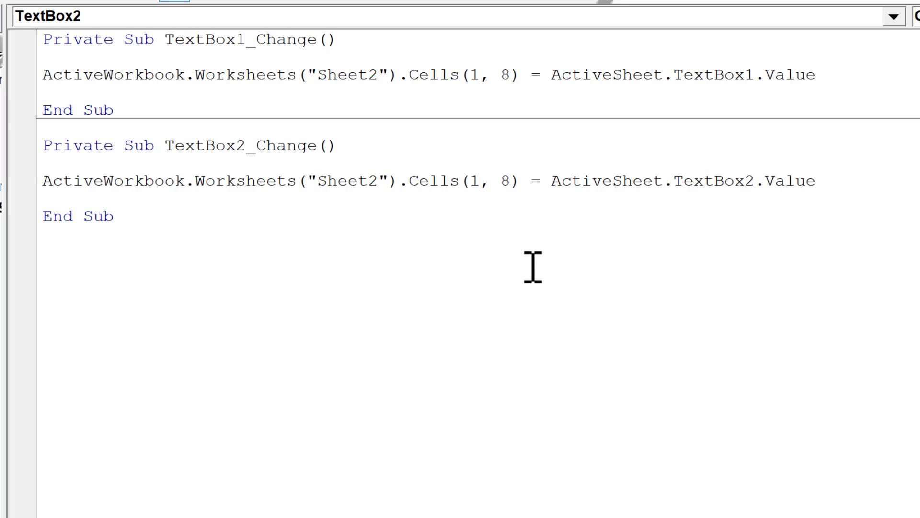
Step: Change the target in the TextBox2_Change code to Cells(2, 8) and close the code editor
left_click(480, 181)
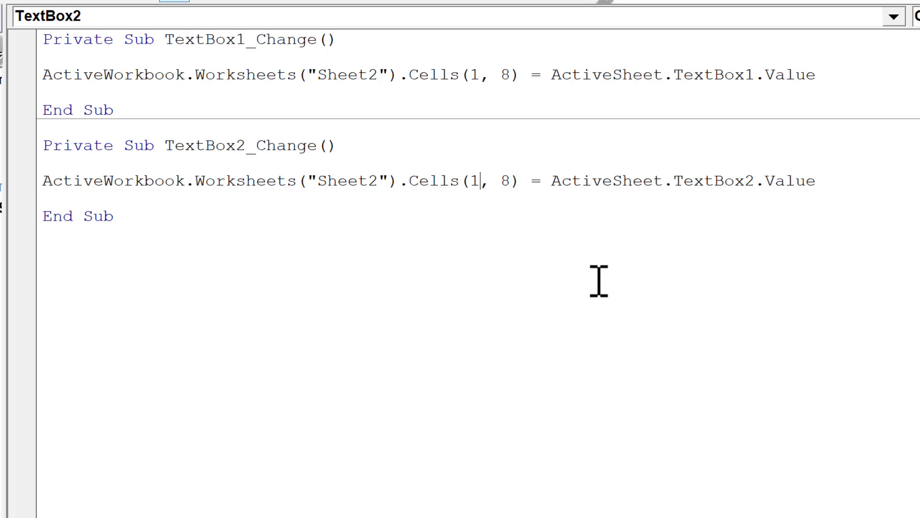
key("BackSpace")
type("2")
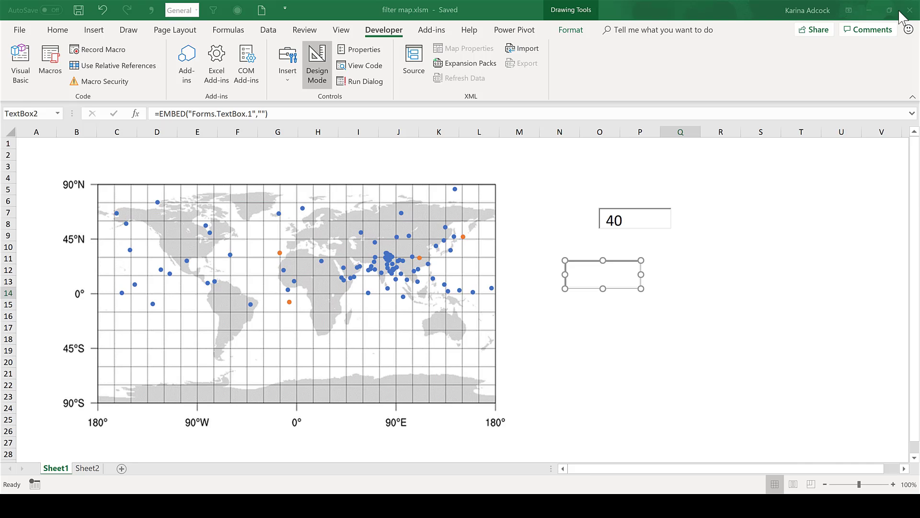
left_click(905, 6)
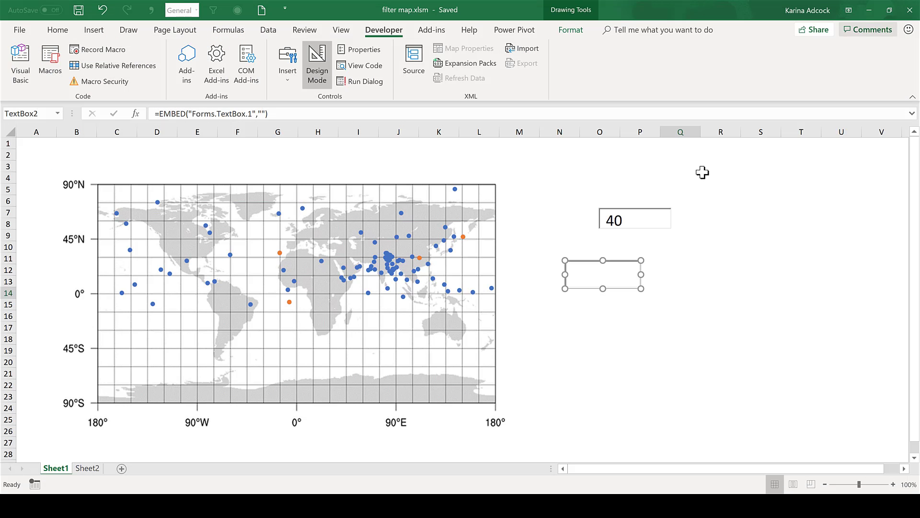
Step: Leave design mode, enter 100 in the second text box and check the maximum limit in Sheet2's cell H2
left_click(330, 67)
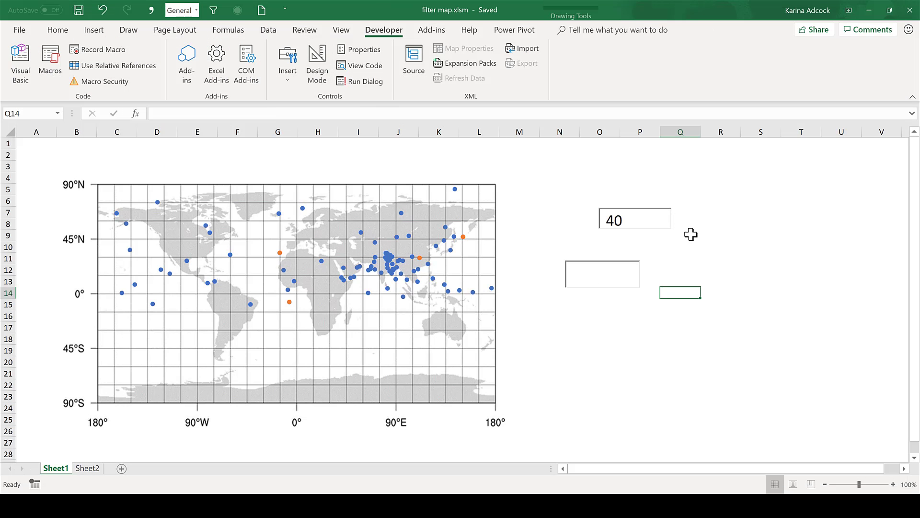
left_click(596, 276)
type("100")
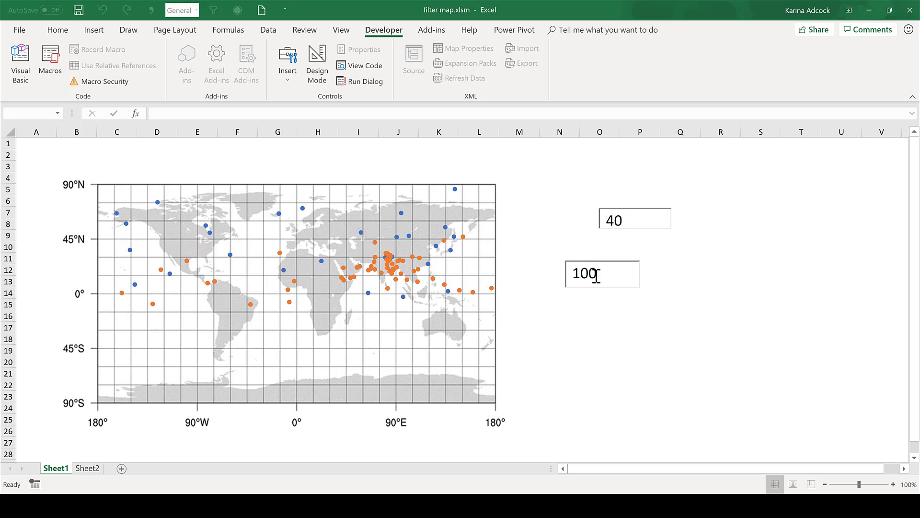
left_click(87, 468)
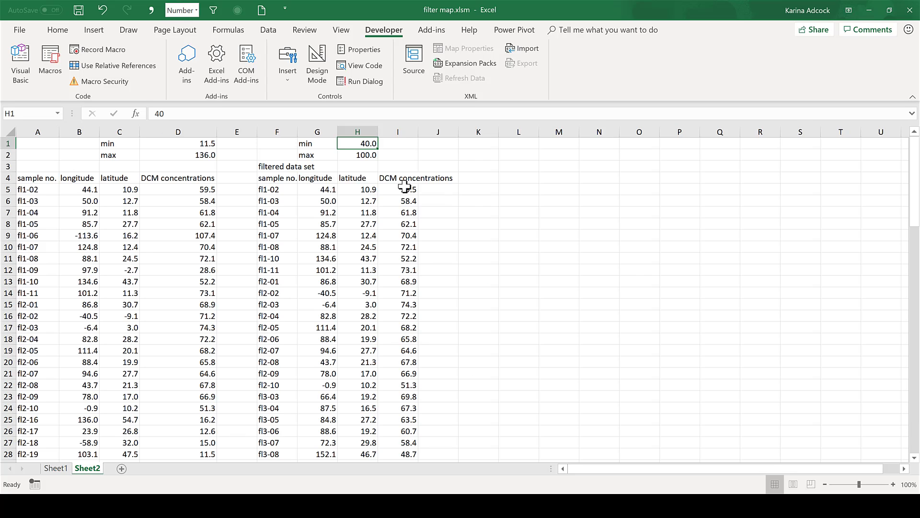
left_click(364, 154)
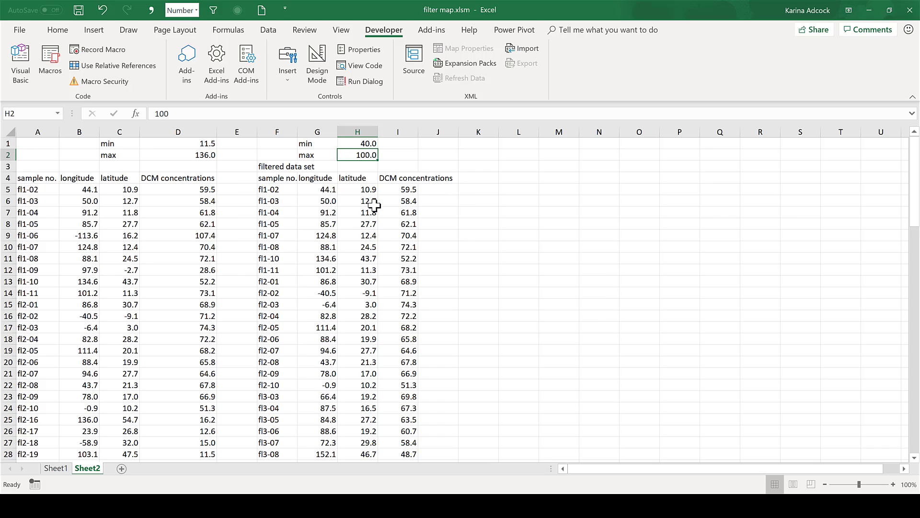
Step: Replace the second text box value with 120, check the linked maximum on Sheet2 and return to Sheet1
left_click(56, 469)
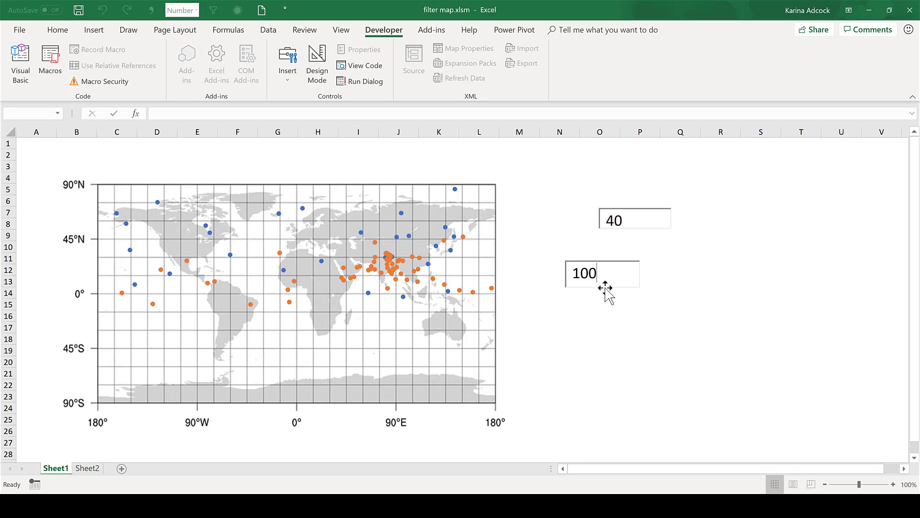
key("BackSpace")
key("BackSpace")
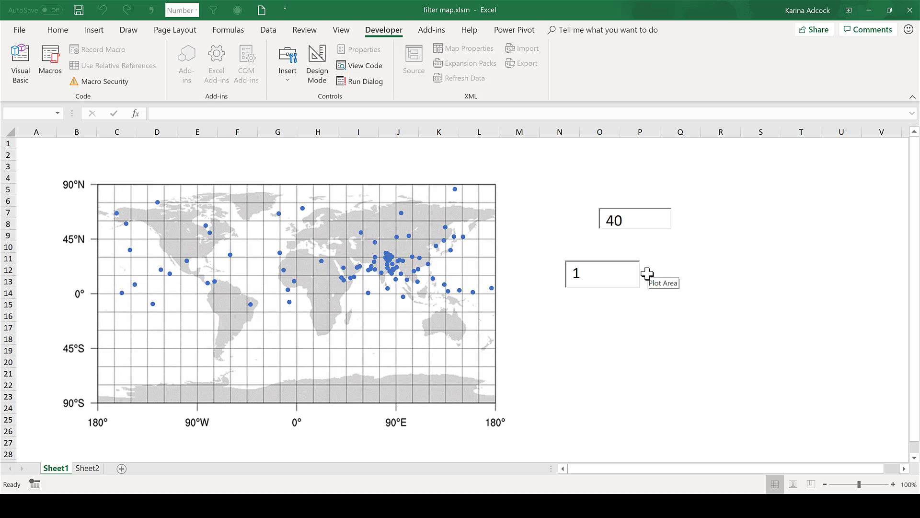
type("20")
left_click(88, 468)
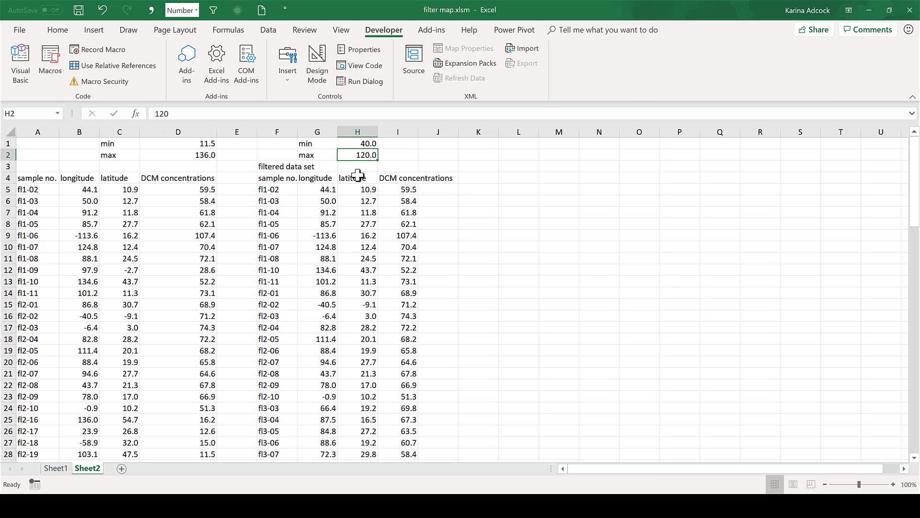
left_click(64, 468)
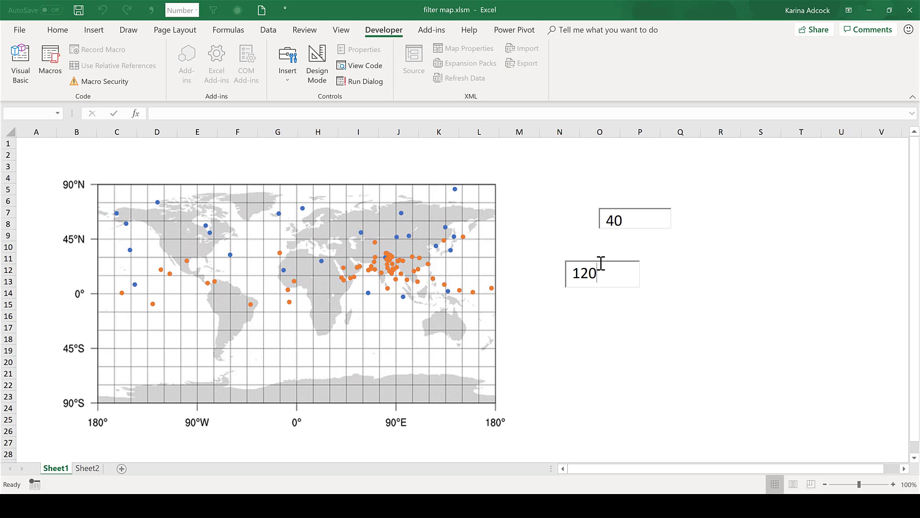
Step: Inspect the limits in Sheet2's cells H1 and H2 and the FILTER formula in F5 that uses them, and return to Sheet1
left_click(96, 472)
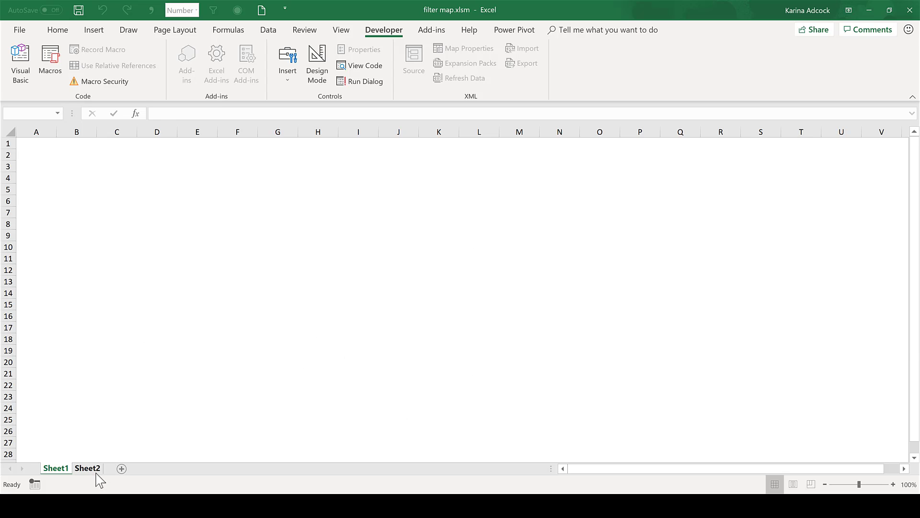
left_click(365, 144)
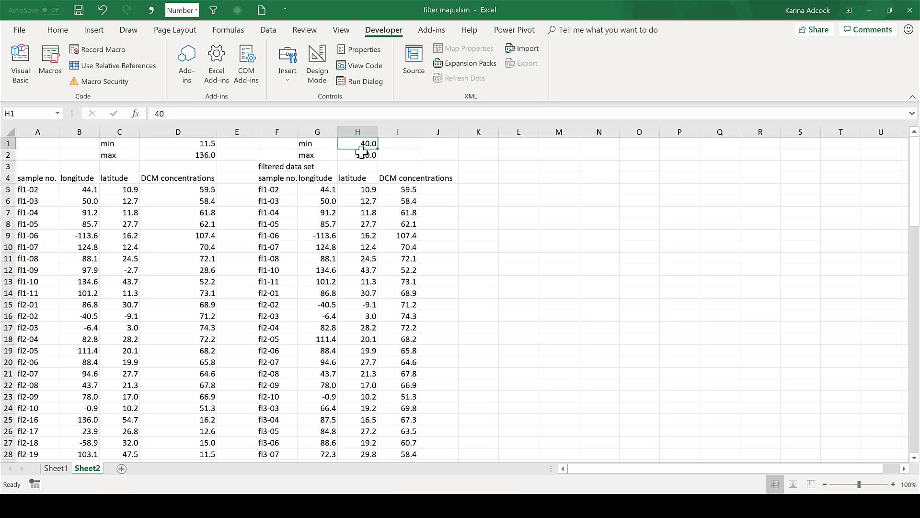
left_click(361, 152)
left_click(286, 191)
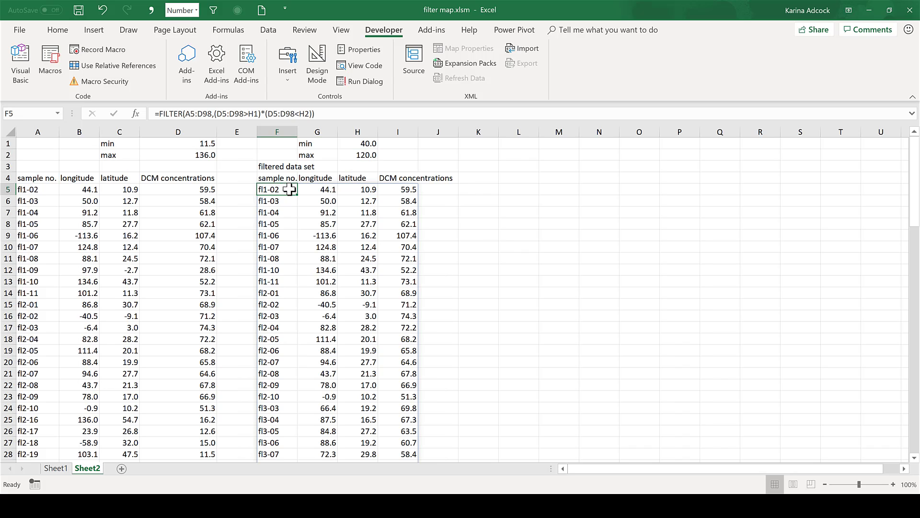
left_click(330, 115)
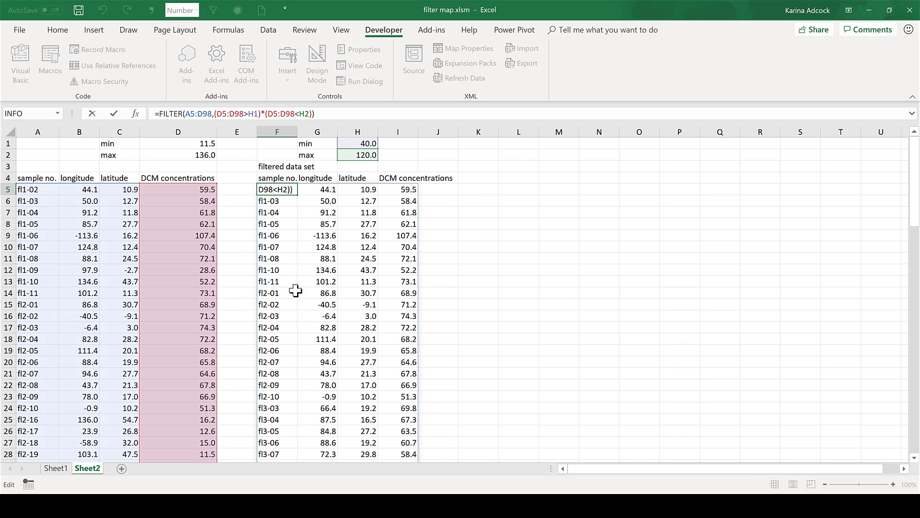
key("Escape")
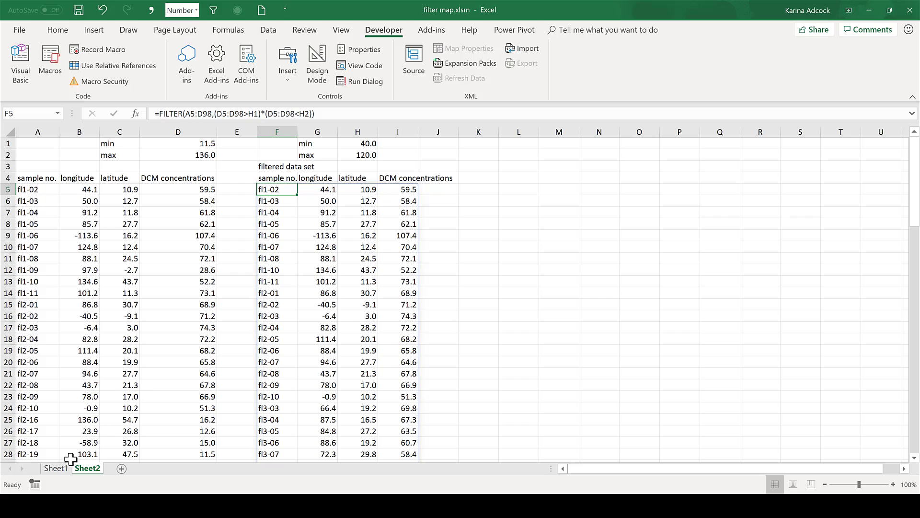
left_click(57, 468)
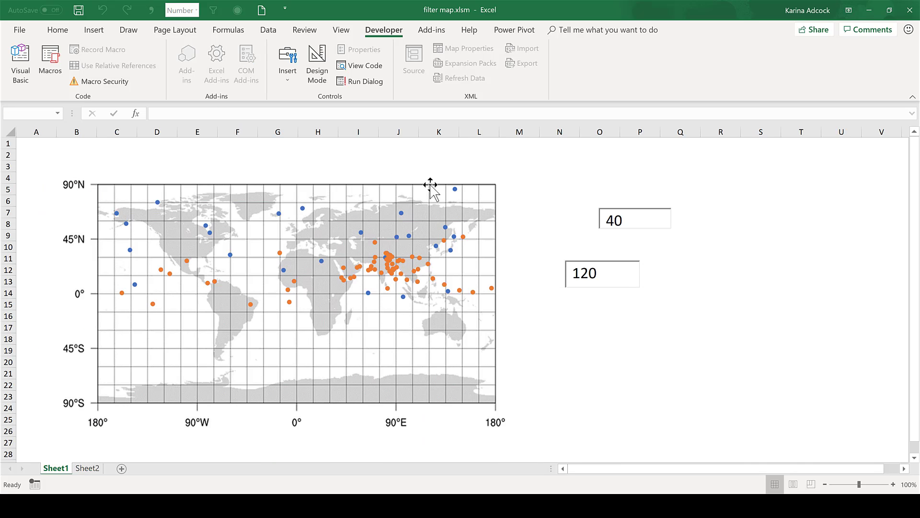
Step: Replace the first text box value with 90, check the filtered data set on Sheet2 and return to Sheet1
left_click(635, 225)
key("BackSpace")
key("BackSpace")
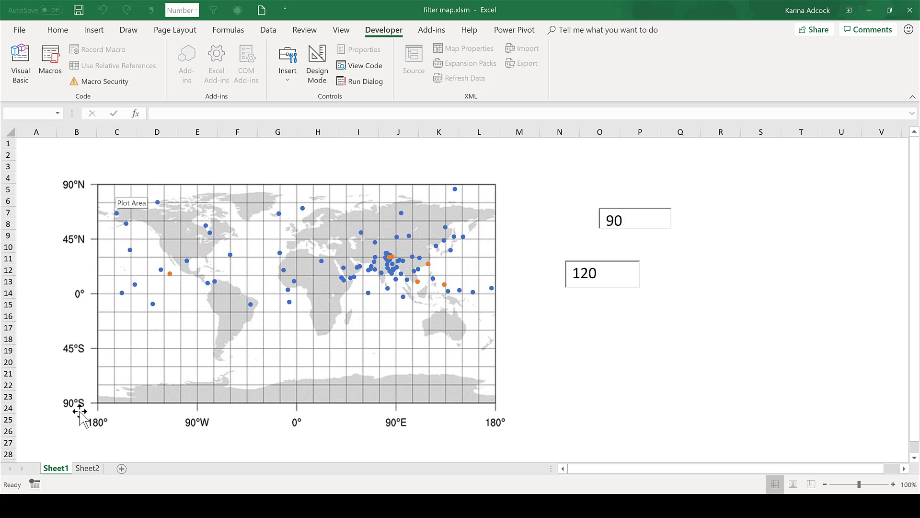
left_click(93, 470)
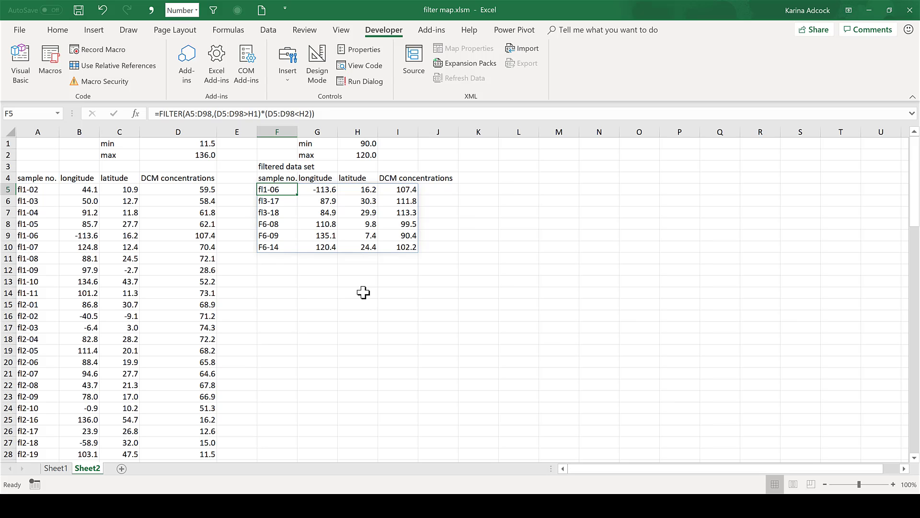
left_click(53, 470)
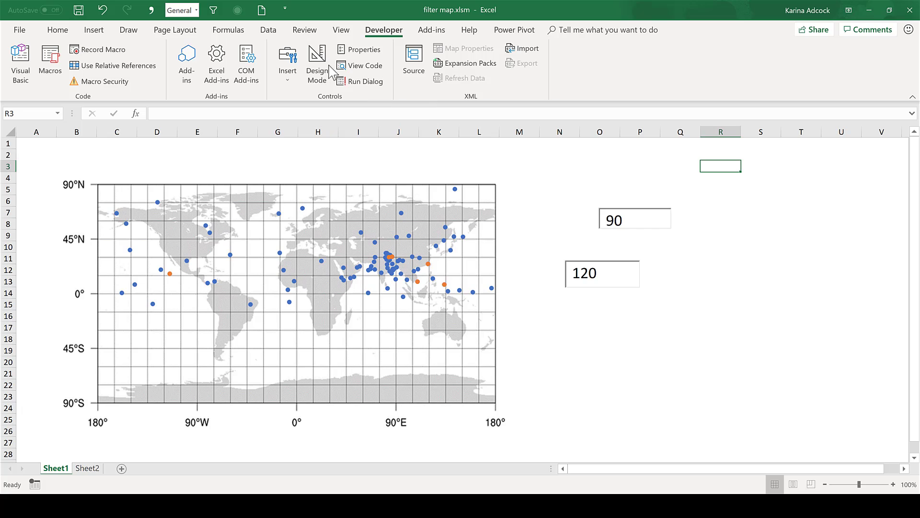
Step: In design mode, select both text boxes and size them to 1 cm high and 3 cm wide
left_click(330, 72)
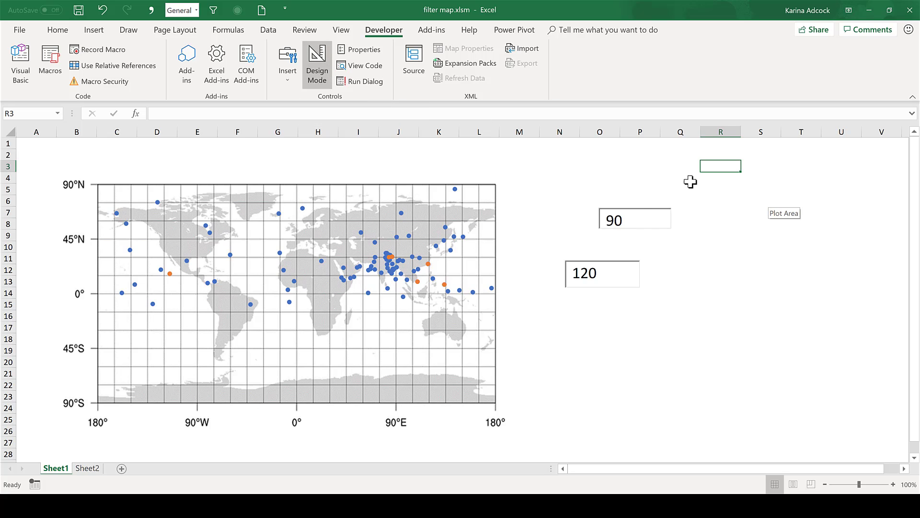
left_click(639, 220, "ctrl")
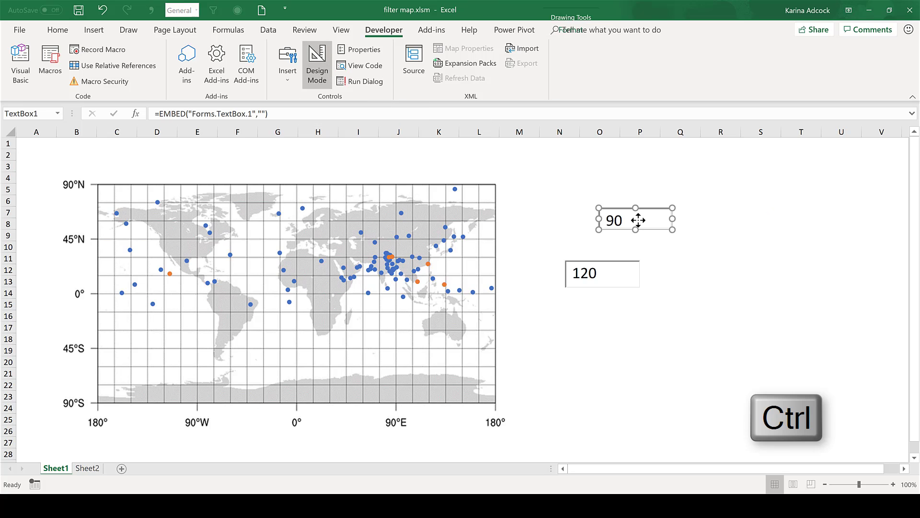
left_click(621, 272, "ctrl")
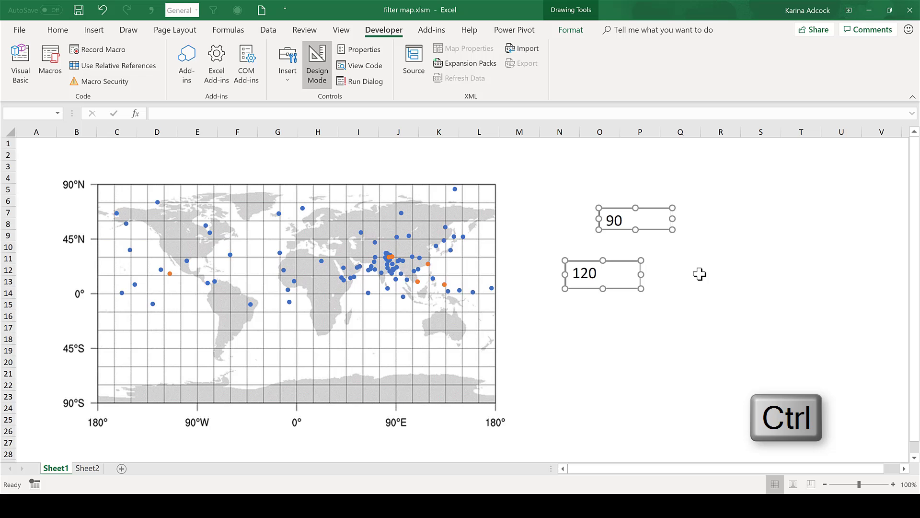
left_click(571, 29)
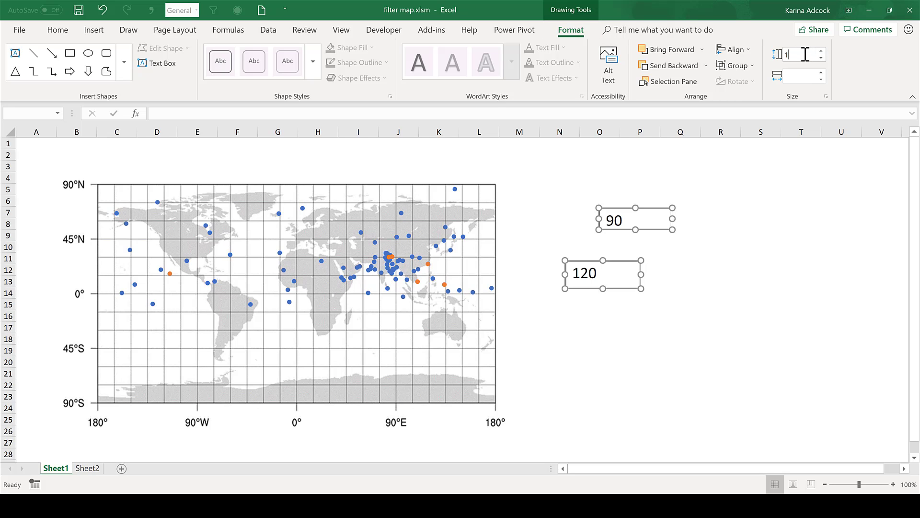
key("Return")
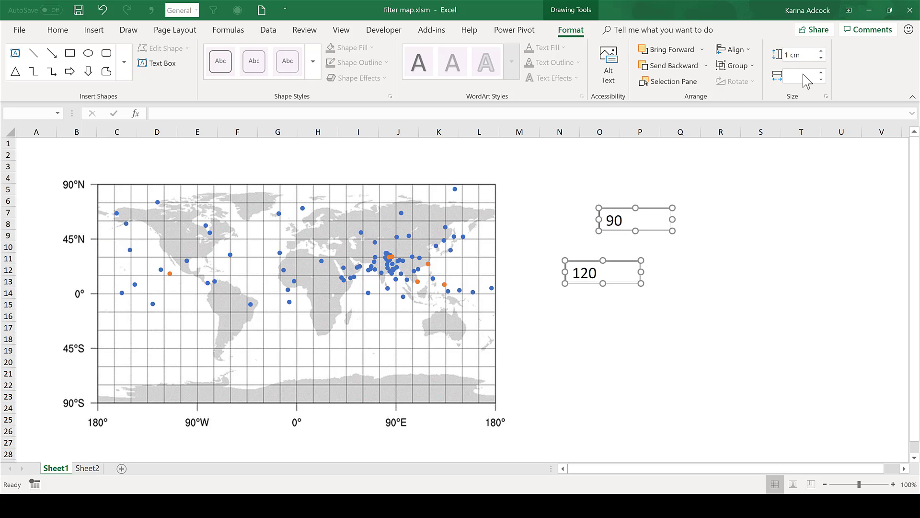
left_click(804, 76)
type("3")
key("Return")
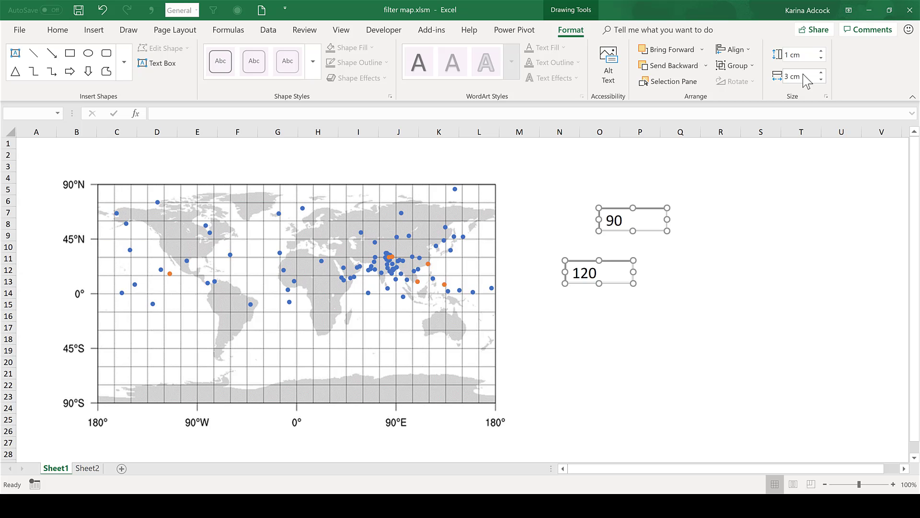
Step: Align the two text boxes with each other on their vertical centre line and deselect them
left_click(734, 50)
left_click(747, 80)
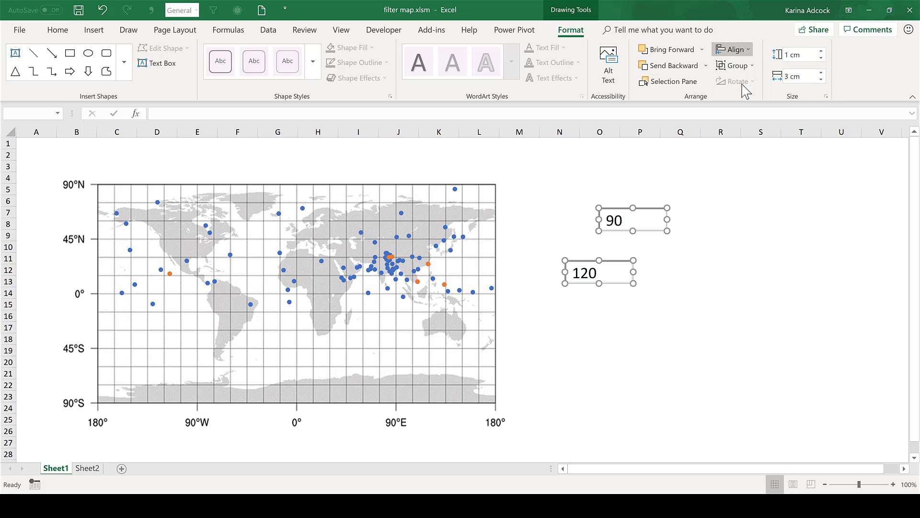
left_click(678, 172)
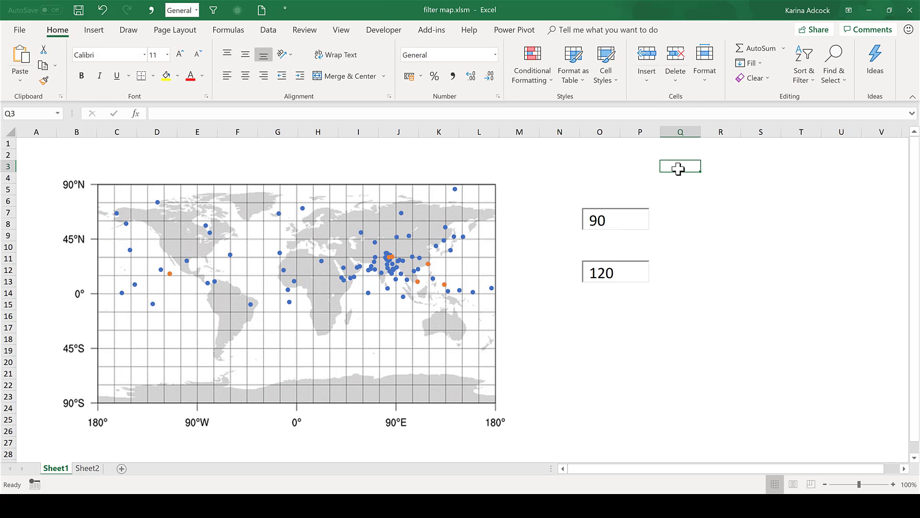